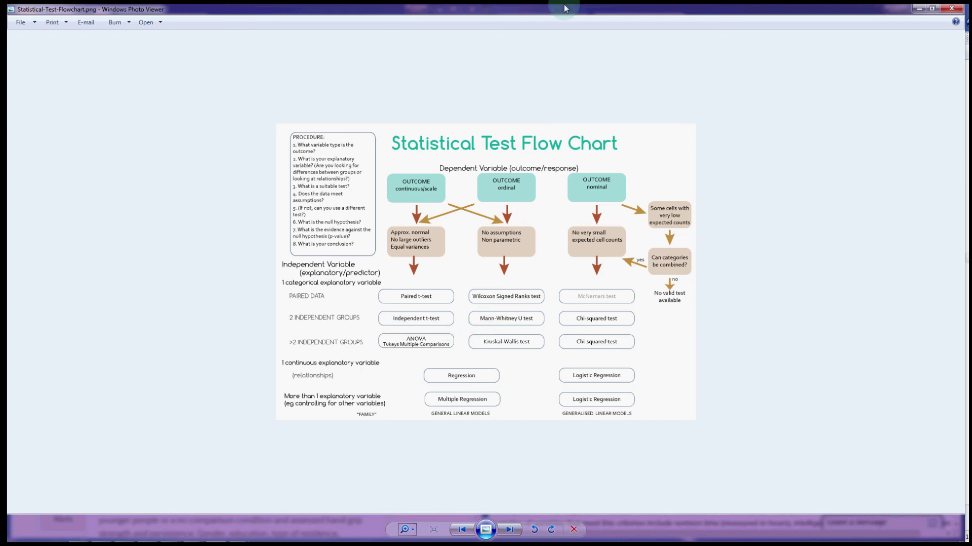
- Close the flow chart image to reveal the BMJ article and Laerd t-test guide side by side
key("alt+F4")
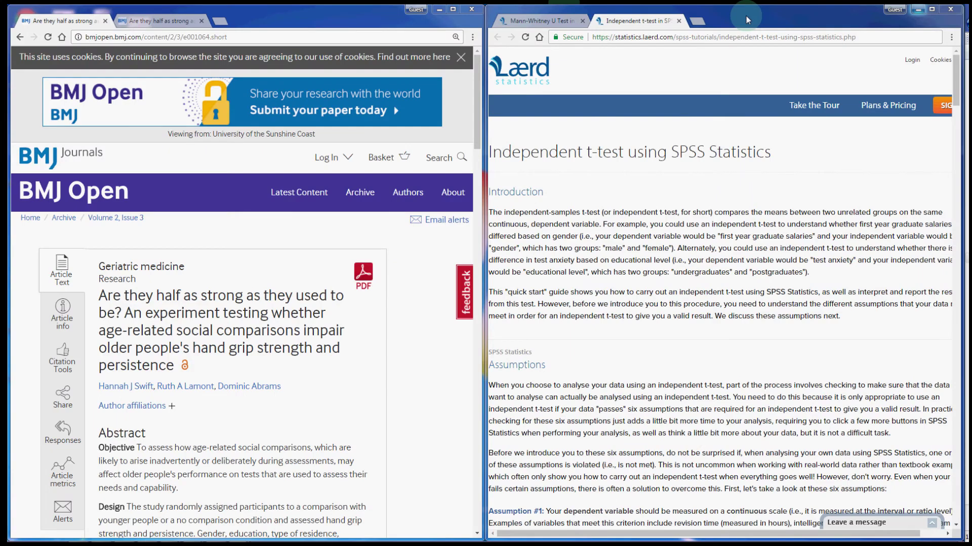
- Switch between the flow chart and the two Chrome windows, ending back on the browsers
key("alt+Tab")
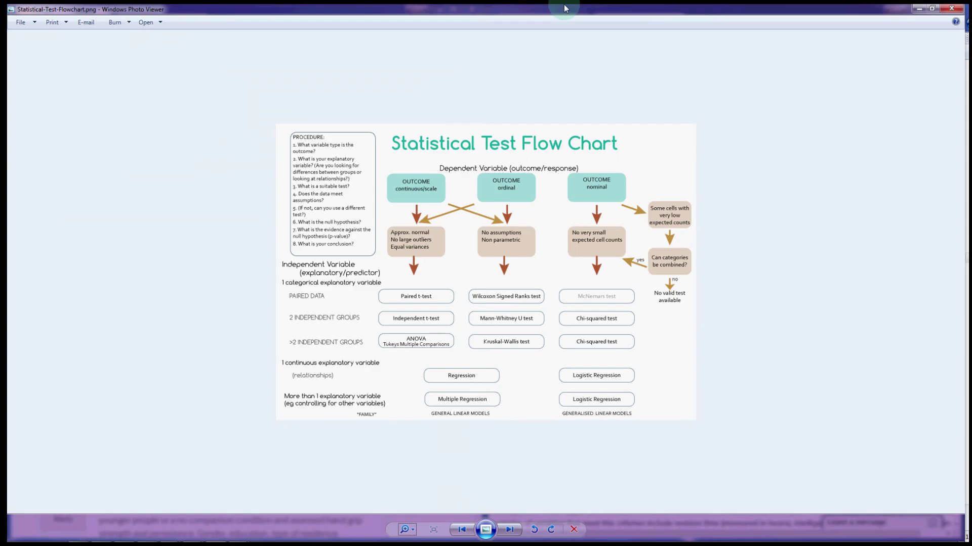
key("alt+Tab")
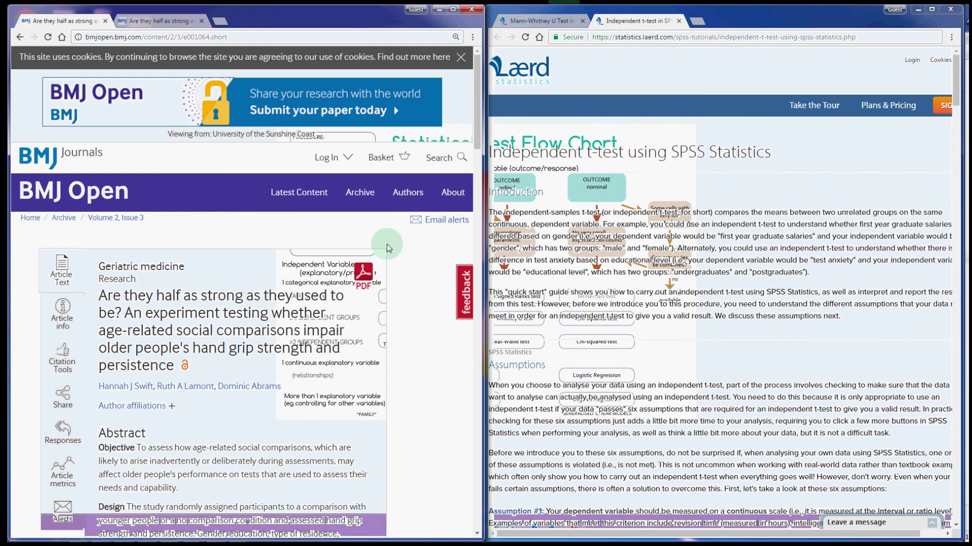
key("alt+Tab")
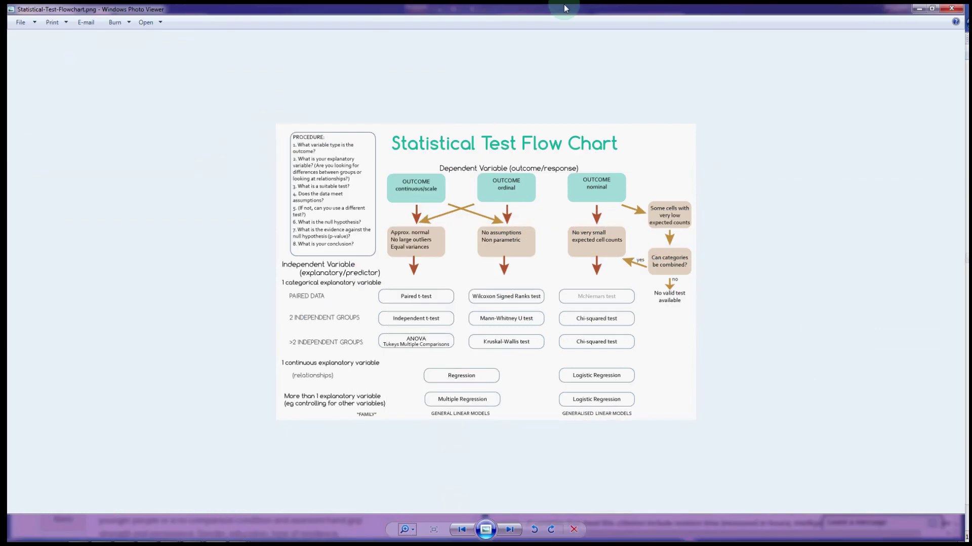
key("alt+Tab")
key("alt+Tab")
key("alt+Tab")
- Open the article's Dryad data package from Related Data, then return to the BMJ Open tab
scroll(385, 268, "down", 1)
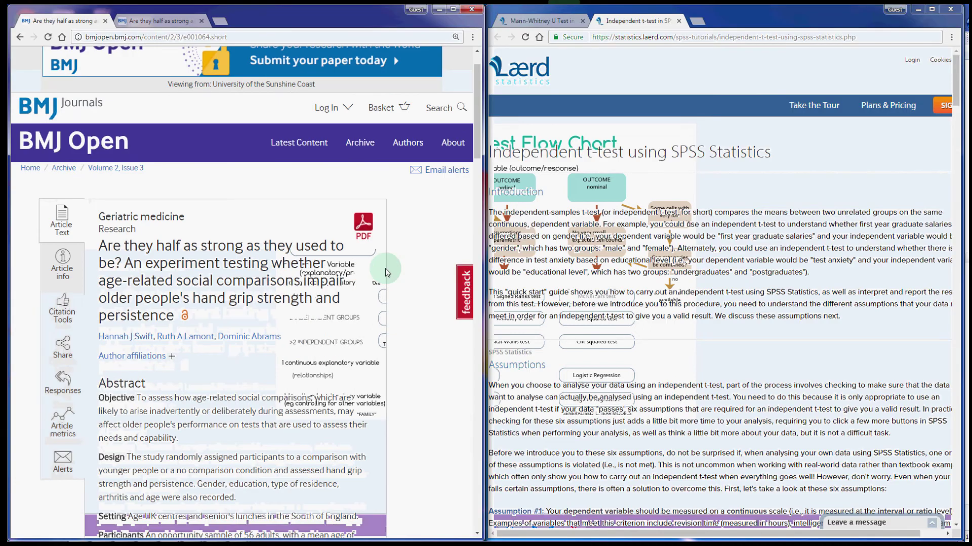
scroll(384, 268, "down", 5)
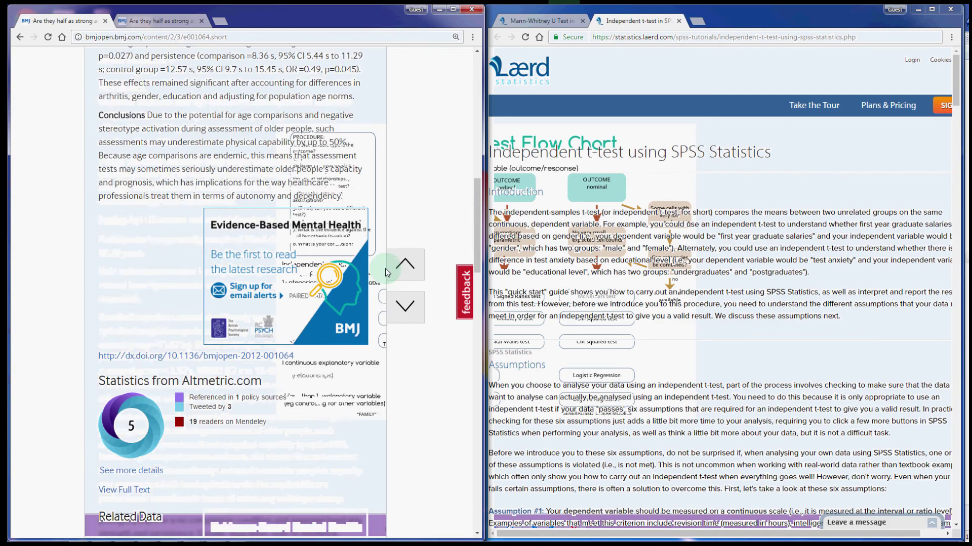
scroll(155, 360, "down", 3)
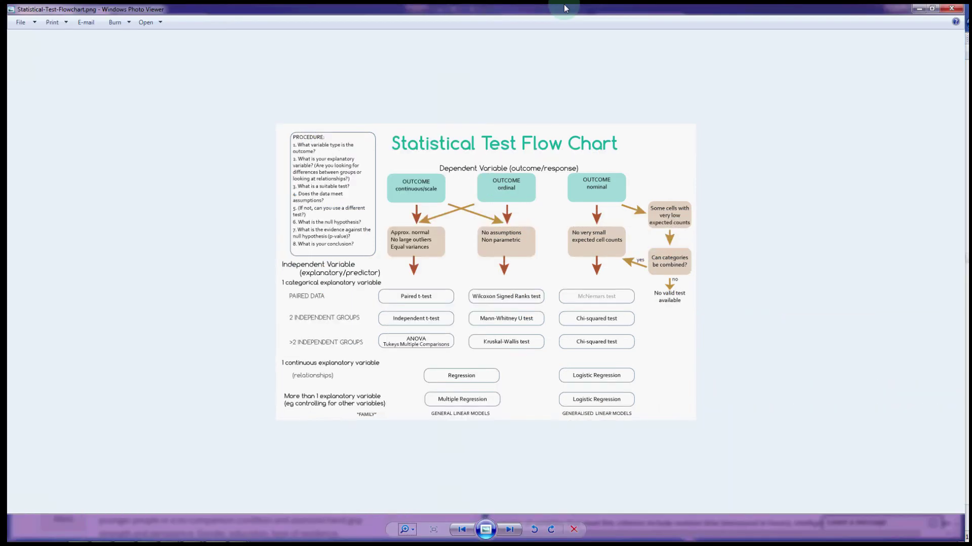
left_click(150, 401)
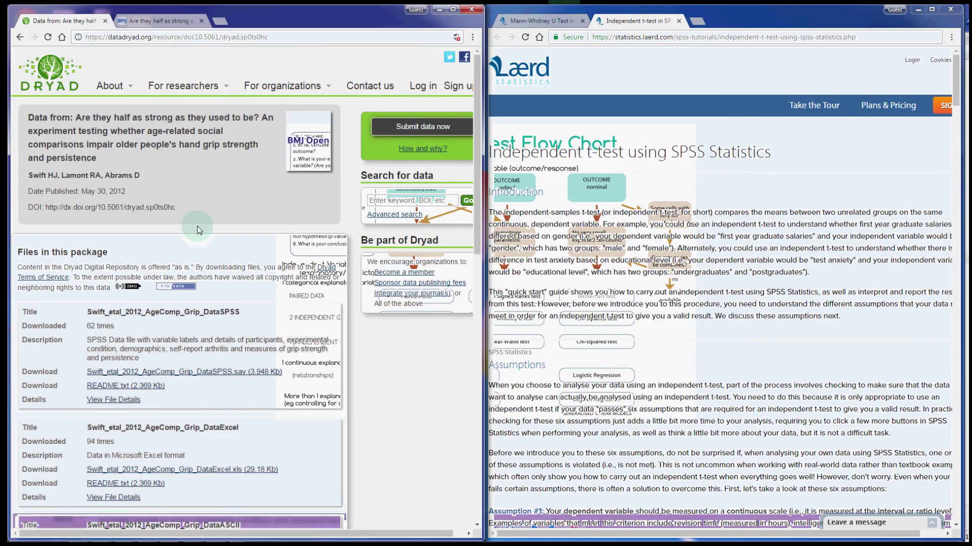
left_click(183, 85)
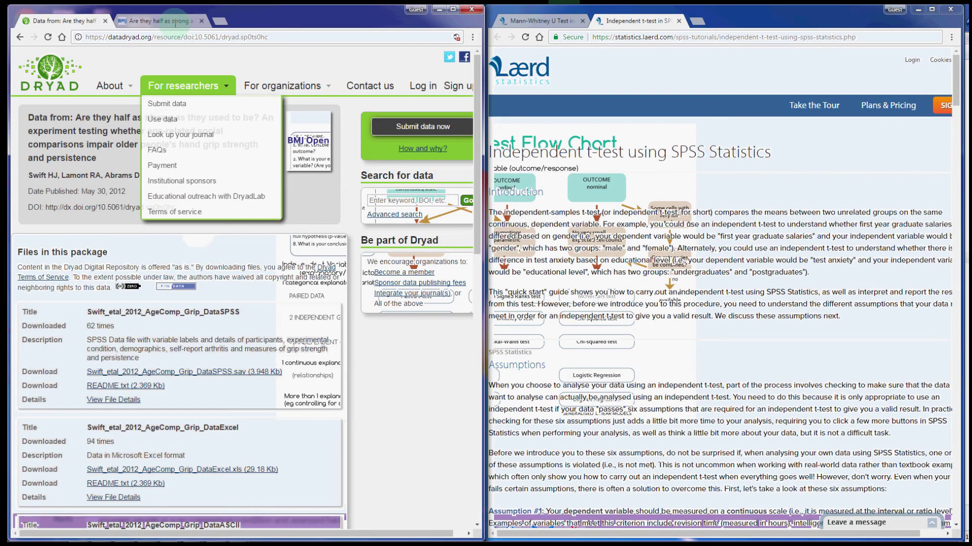
left_click(175, 21)
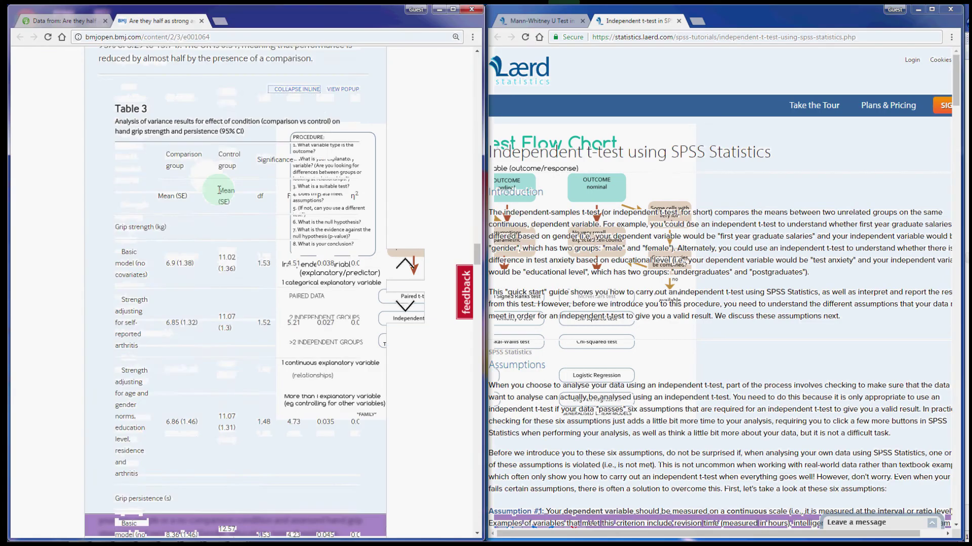
scroll(218, 190, "up", 10)
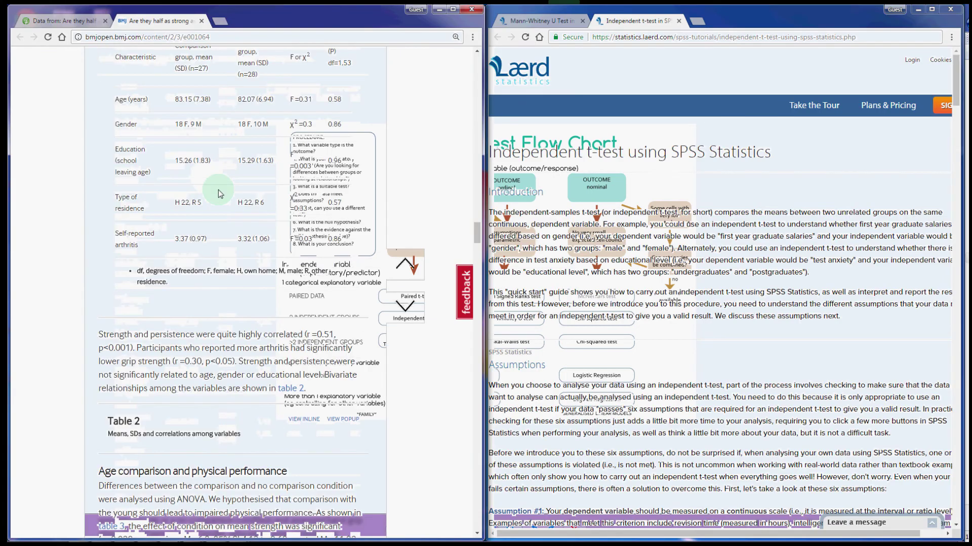
scroll(218, 190, "up", 4)
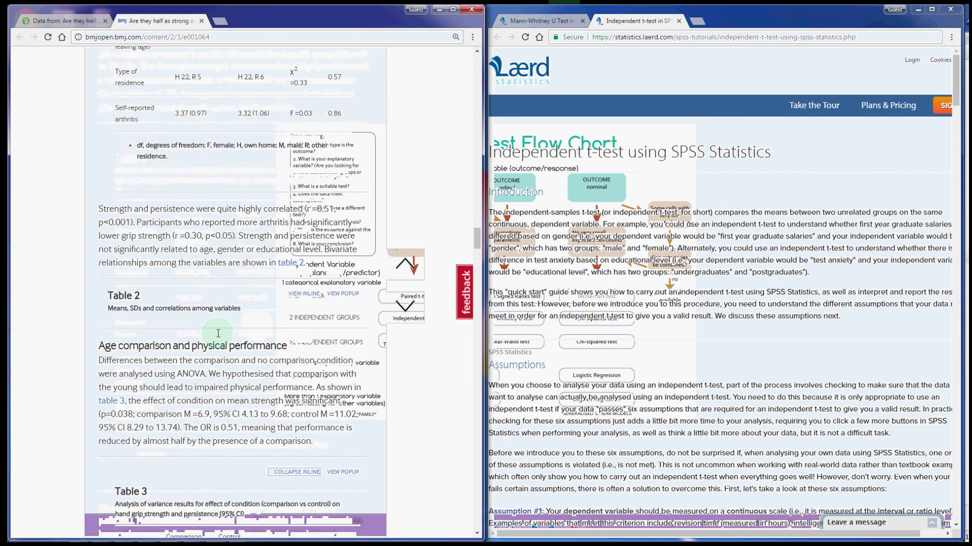
scroll(218, 334, "down", 5)
scroll(226, 372, "up", 1)
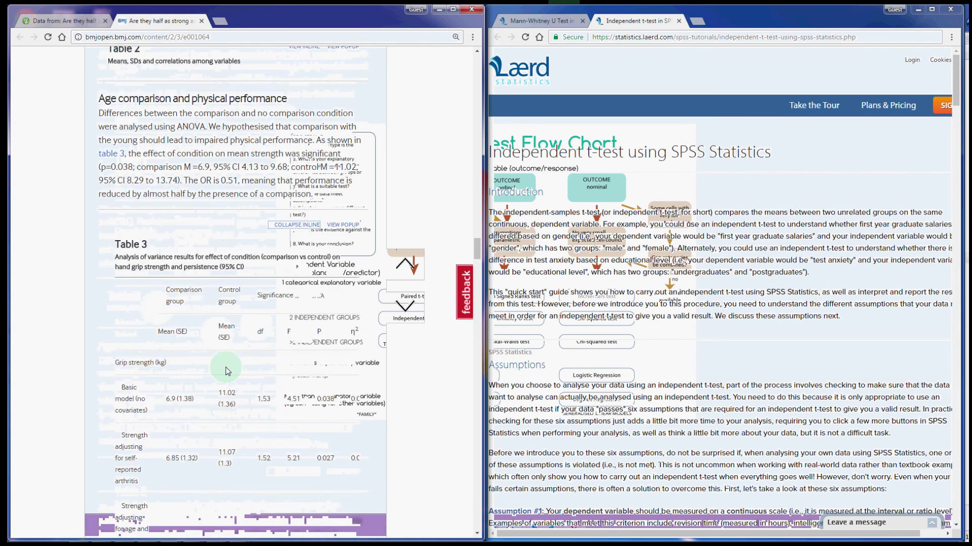
scroll(226, 371, "up", 9)
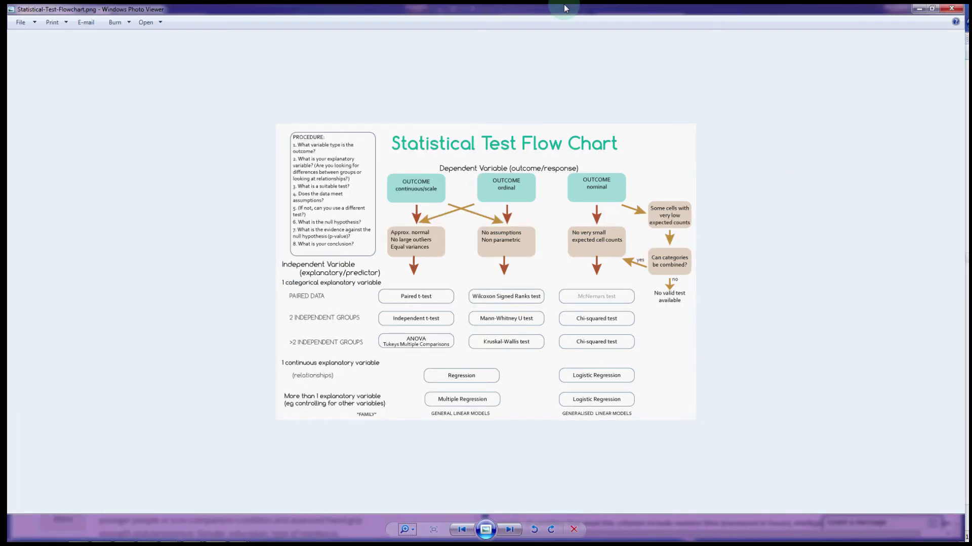
scroll(227, 370, "up", 2)
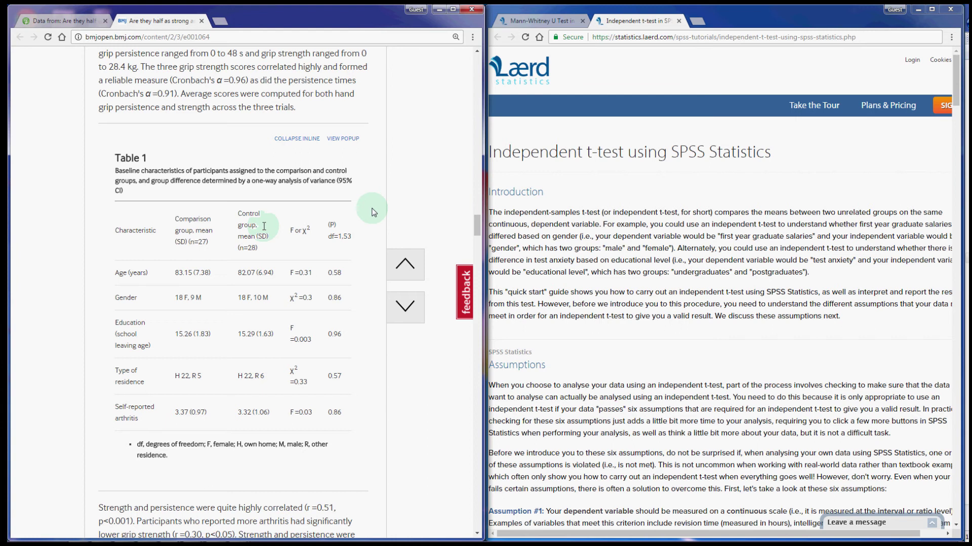
- Scroll through the Assumptions section of Laerd's independent t-test guide
left_click(636, 193)
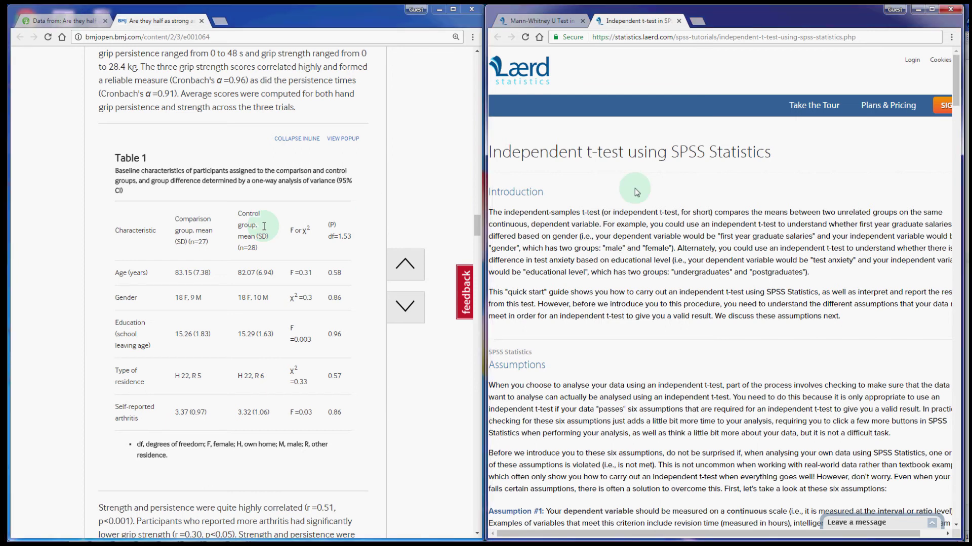
scroll(659, 227, "down", 1)
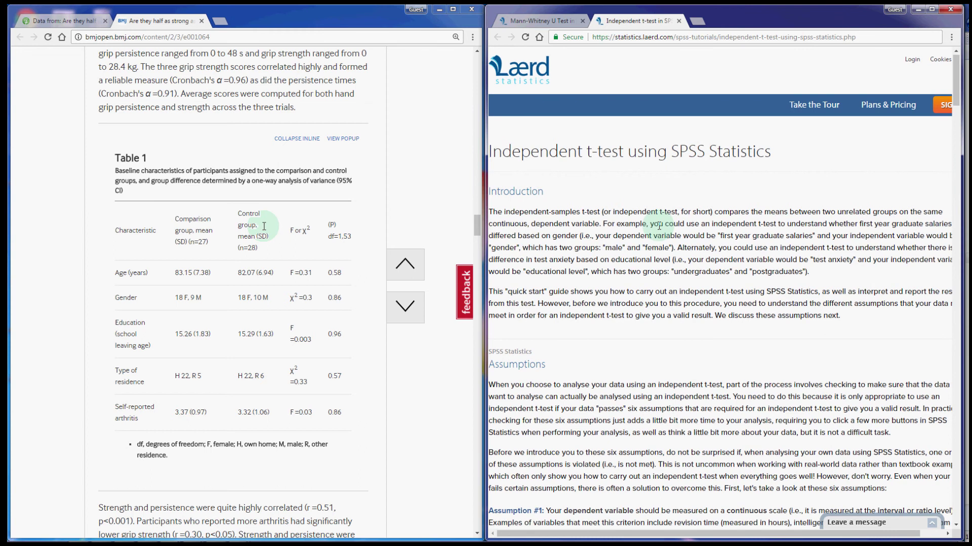
scroll(600, 252, "down", 2)
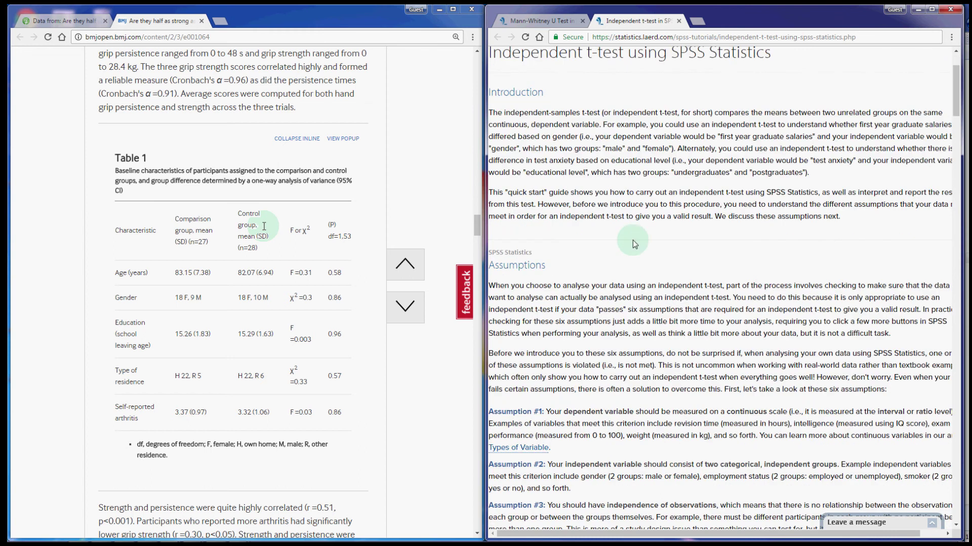
scroll(635, 244, "up", 2)
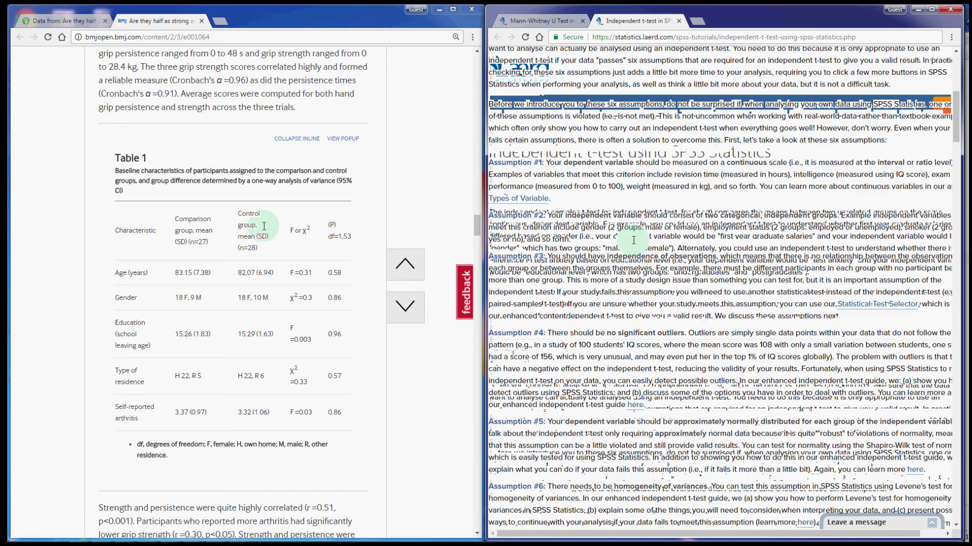
scroll(633, 240, "down", 1)
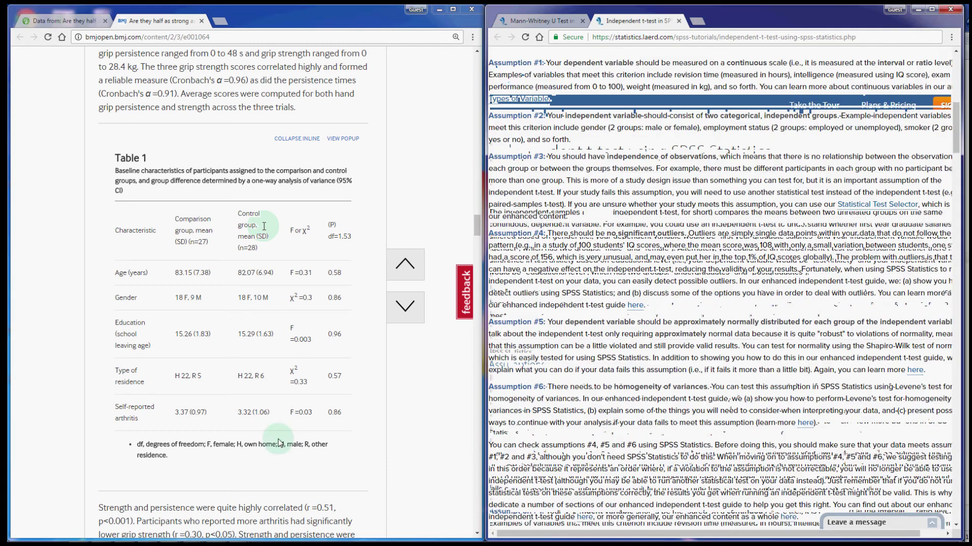
mouse_move(244, 544)
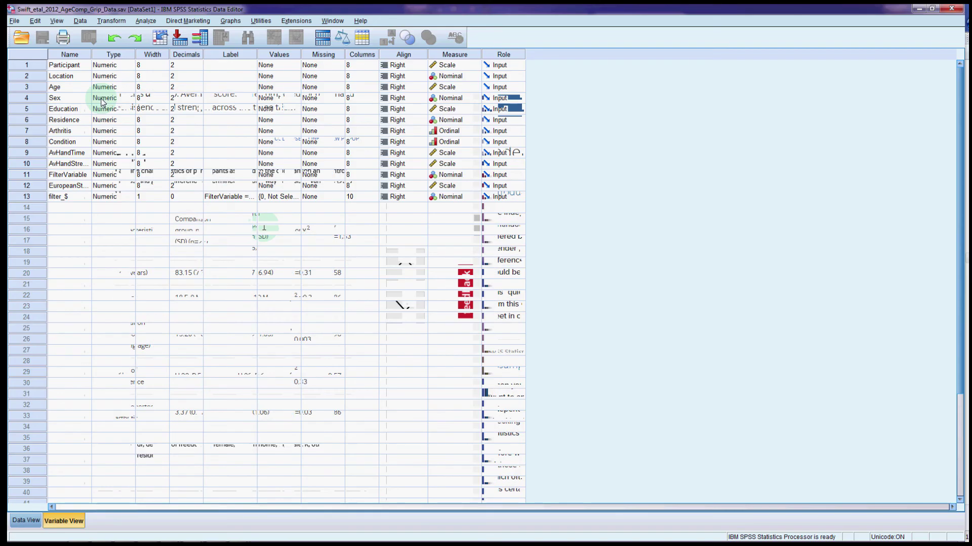
- Switch the Data Editor to Data View to see each participant's grip-strength values
left_click(25, 520)
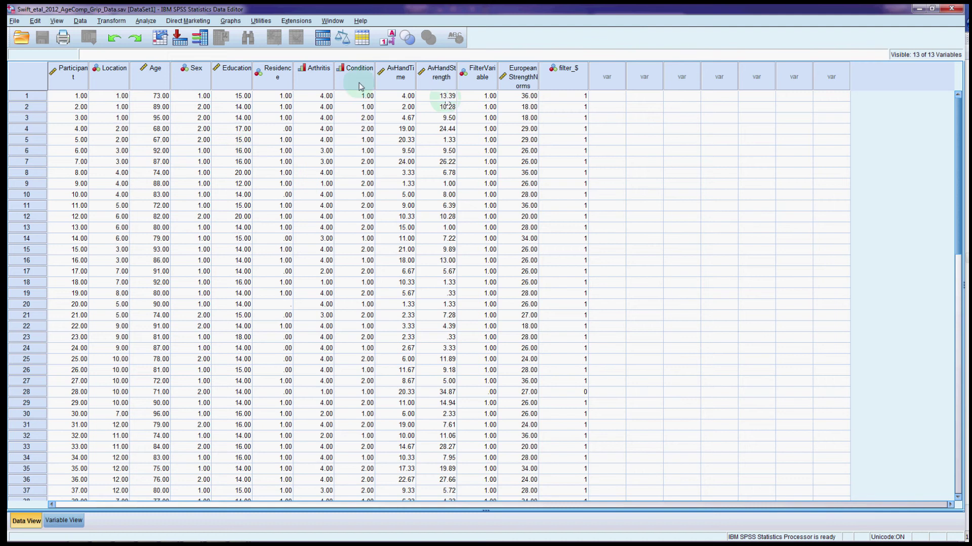
- Select the Age column to check it is a scale variable
mouse_move(360, 83)
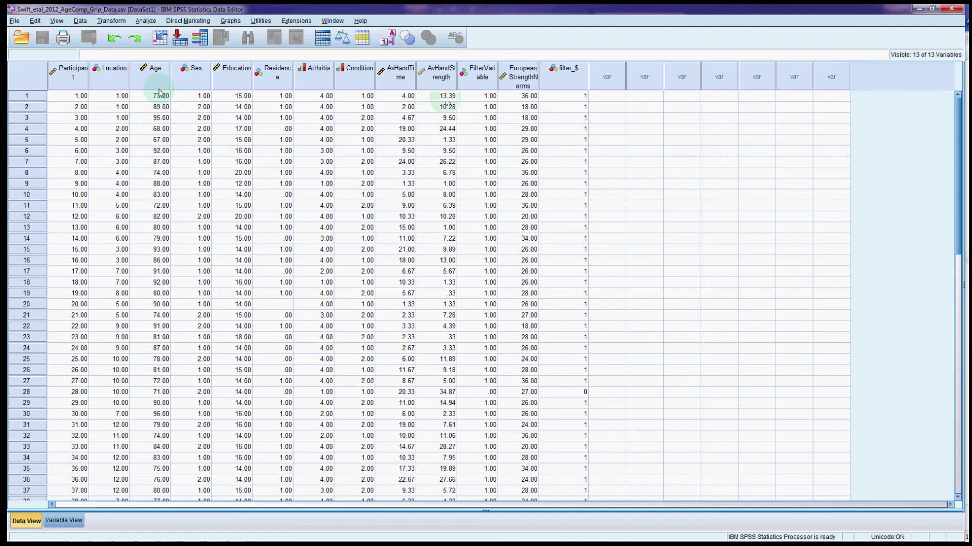
mouse_move(158, 91)
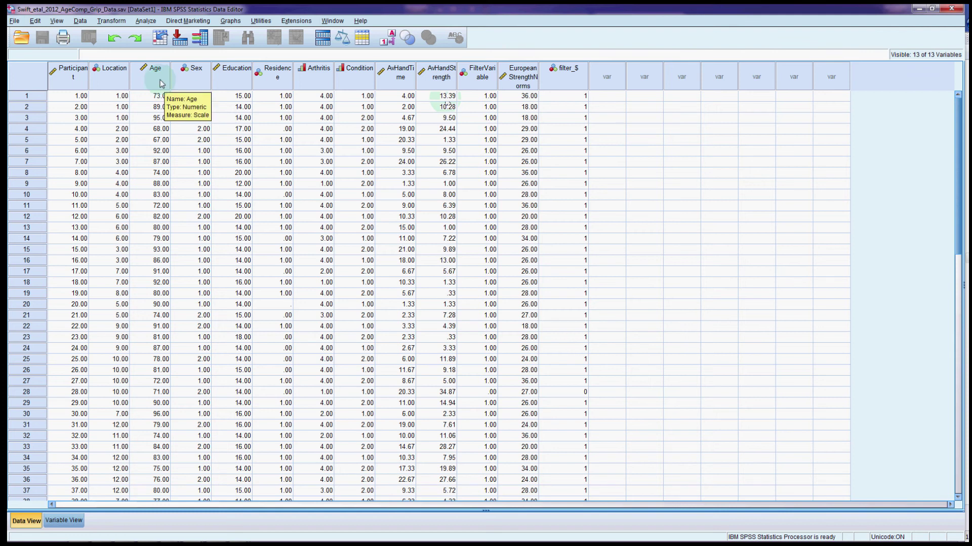
left_click(162, 83)
- Bring the Laerd independent t-test guide up beside the SPSS data
mouse_move(398, 86)
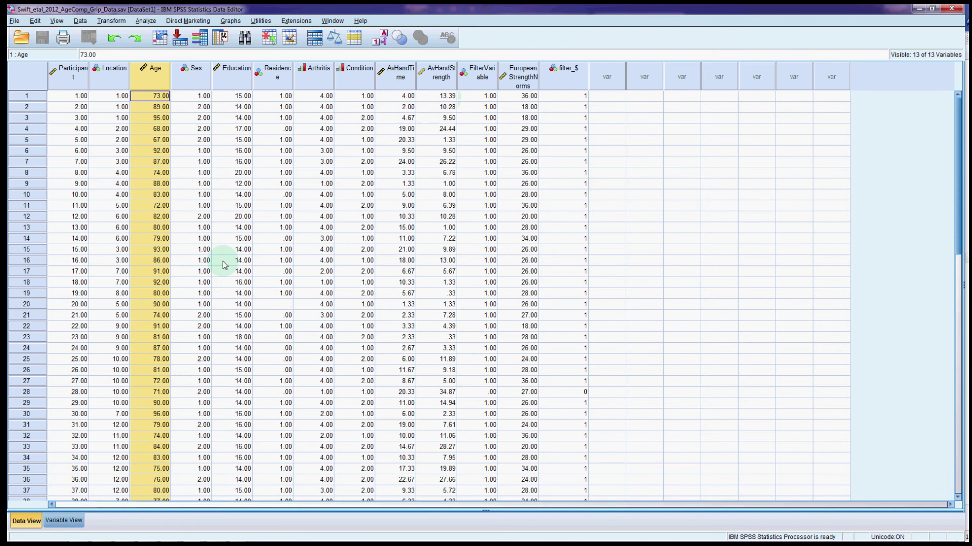
left_click(148, 540)
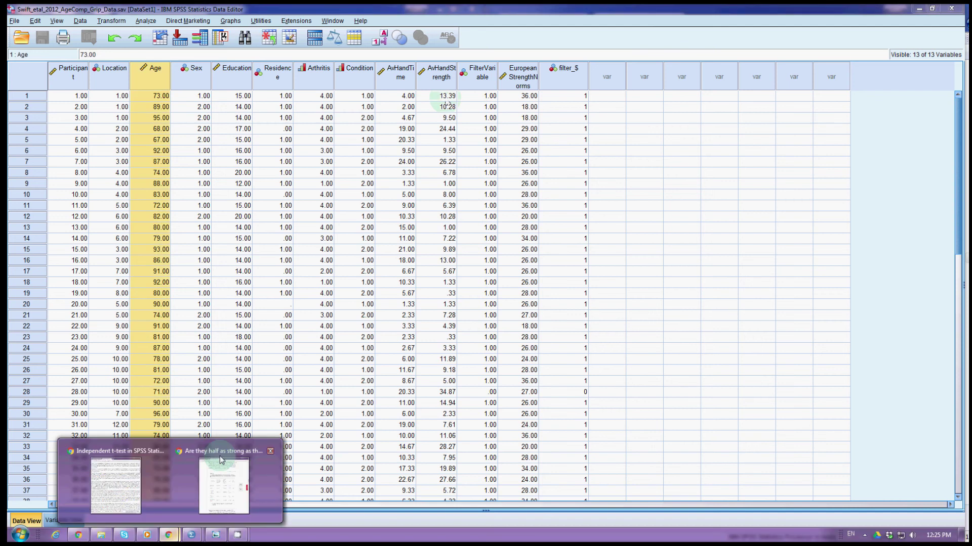
left_click(220, 460)
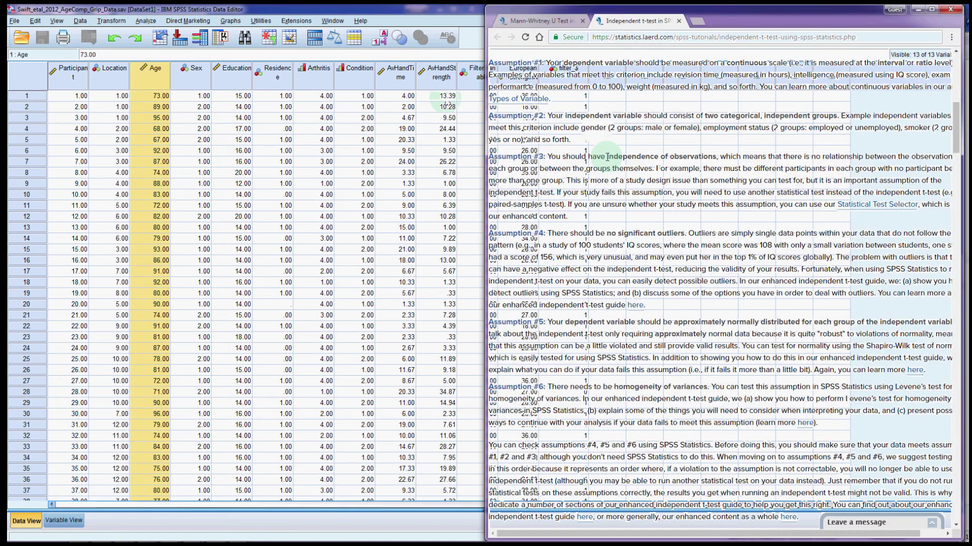
- Highlight Independence in Assumption #3 and the homogeneity of variances requirement on Laerd
left_click_drag(607, 156, 716, 156)
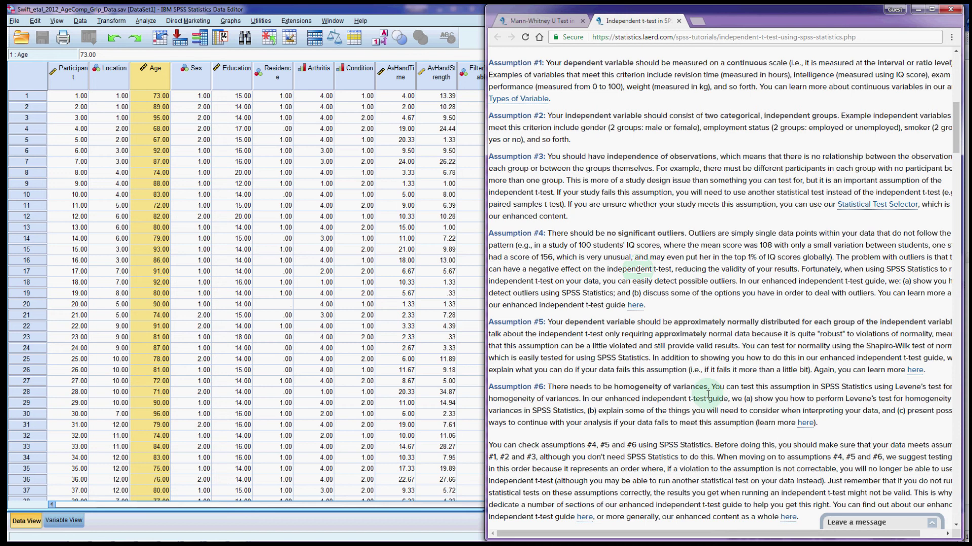
left_click_drag(707, 387, 557, 387)
left_click(639, 269)
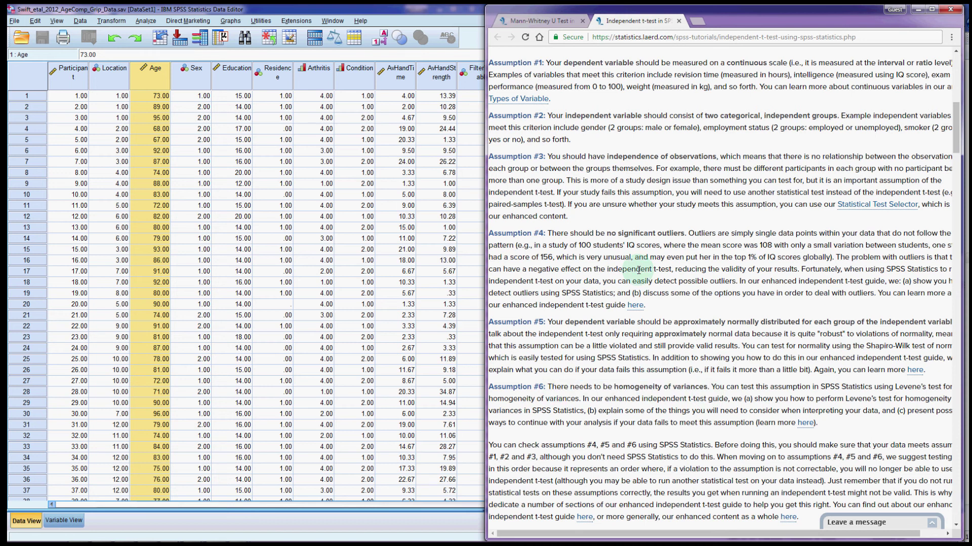
left_click_drag(708, 387, 547, 387)
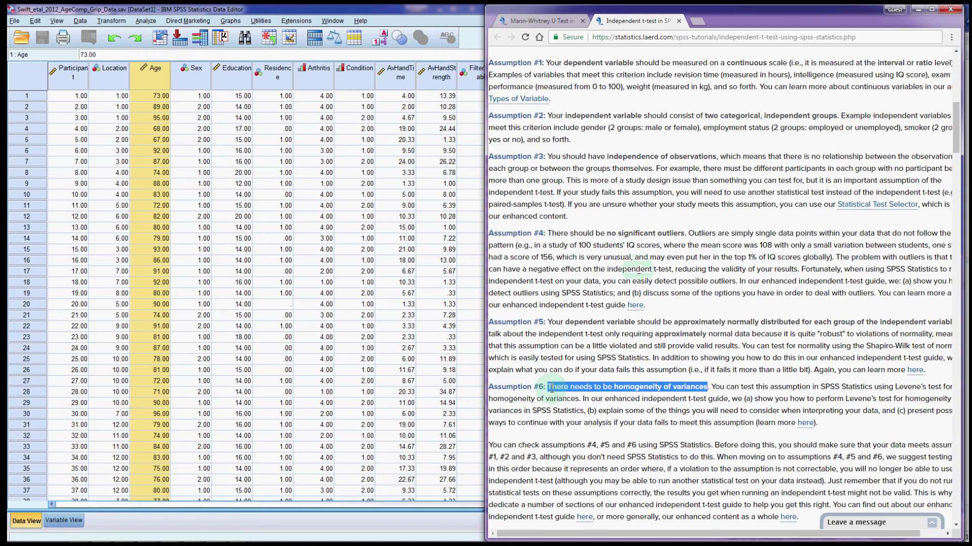
- Re-read the Assumption #6 homogeneity of variances sentence, then return to the SPSS grip data
left_click(639, 270)
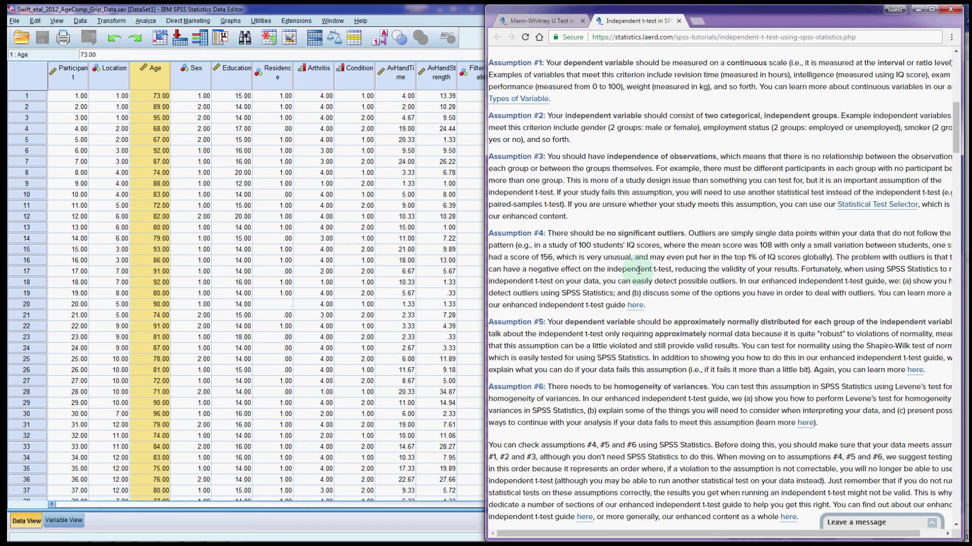
left_click_drag(547, 387, 707, 387)
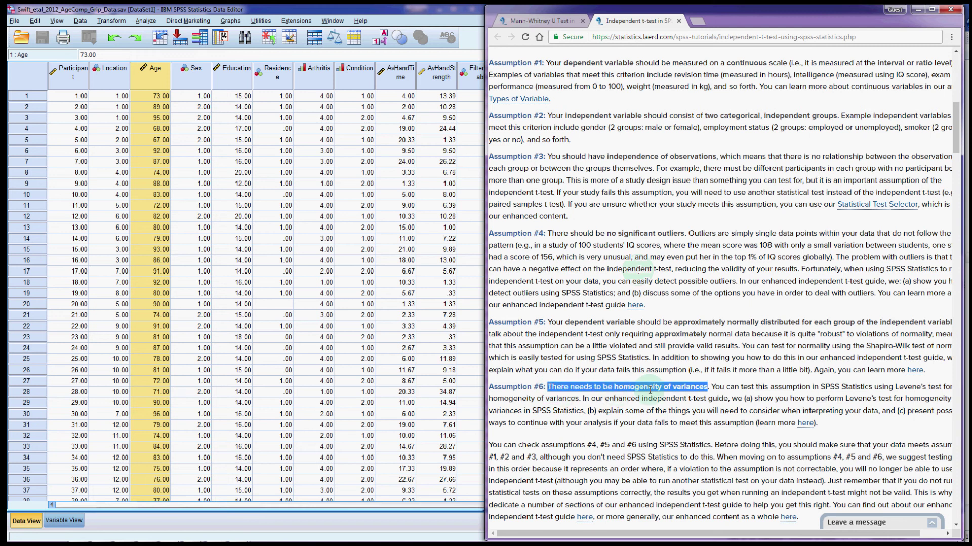
left_click(639, 270)
left_click_drag(547, 387, 707, 387)
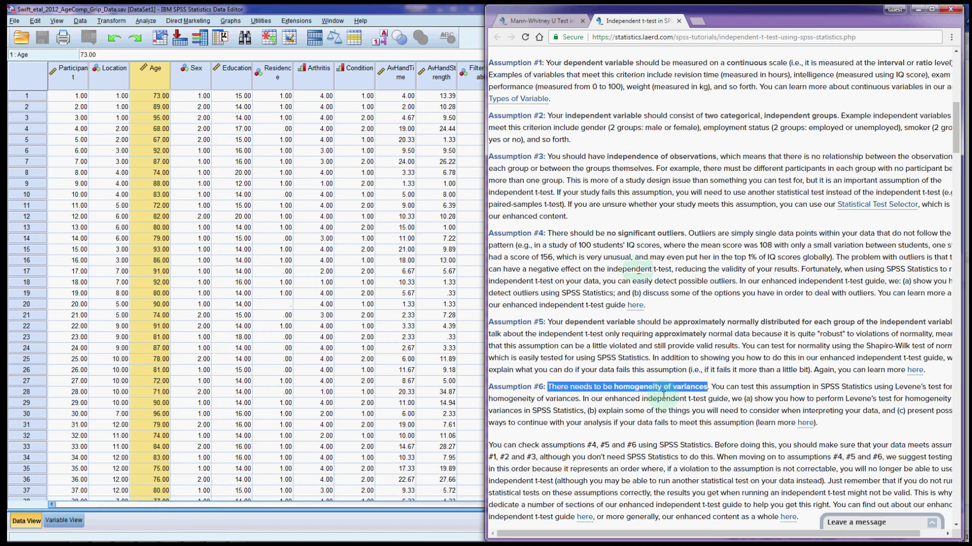
left_click(638, 269)
left_click_drag(547, 387, 707, 387)
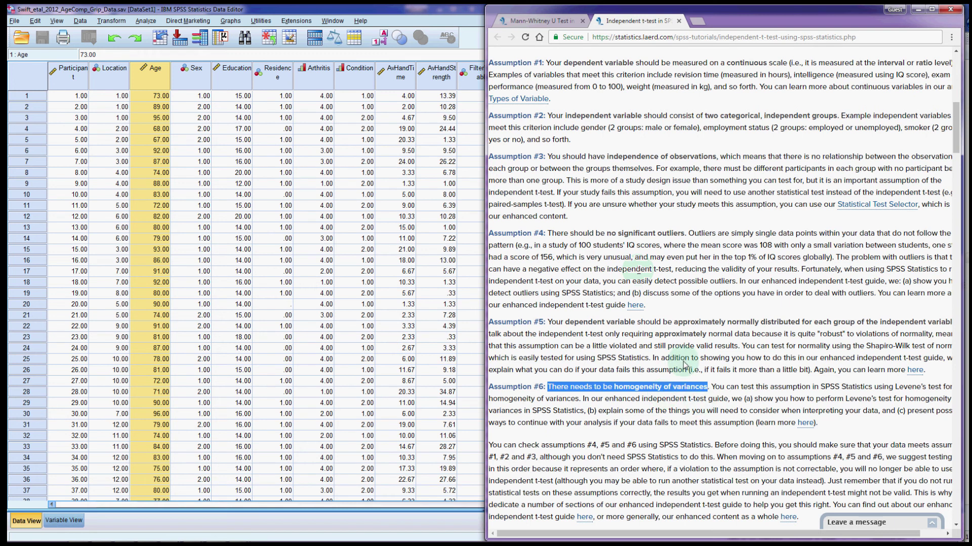
left_click(639, 269)
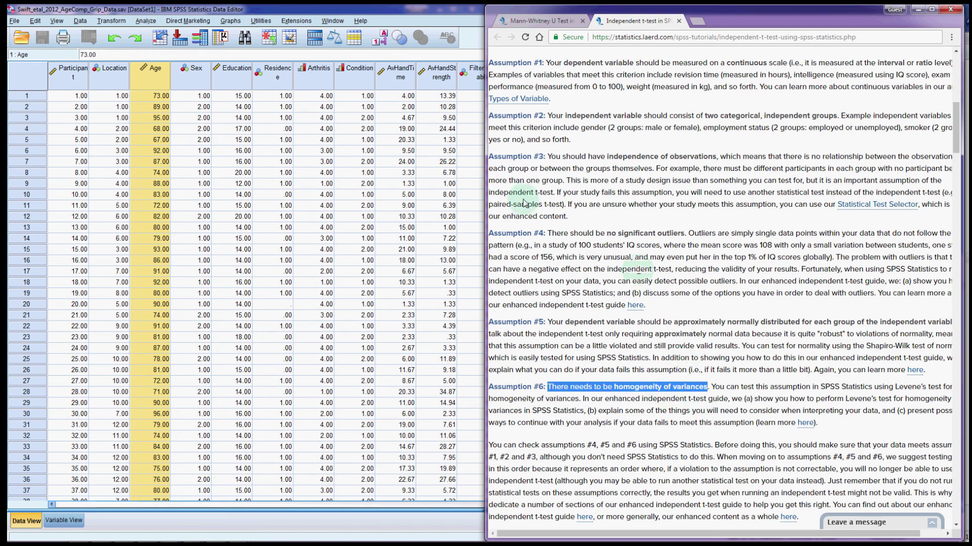
left_click(639, 270)
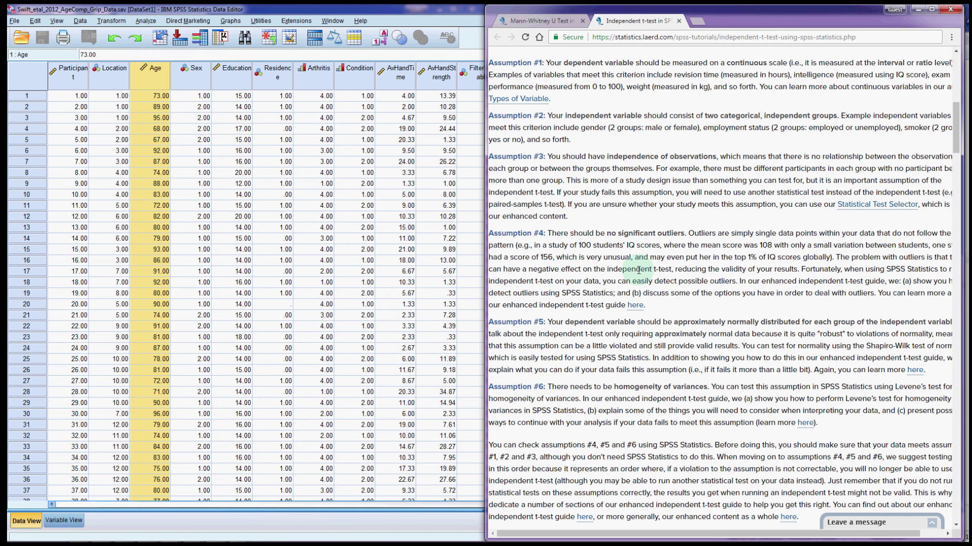
left_click(353, 81)
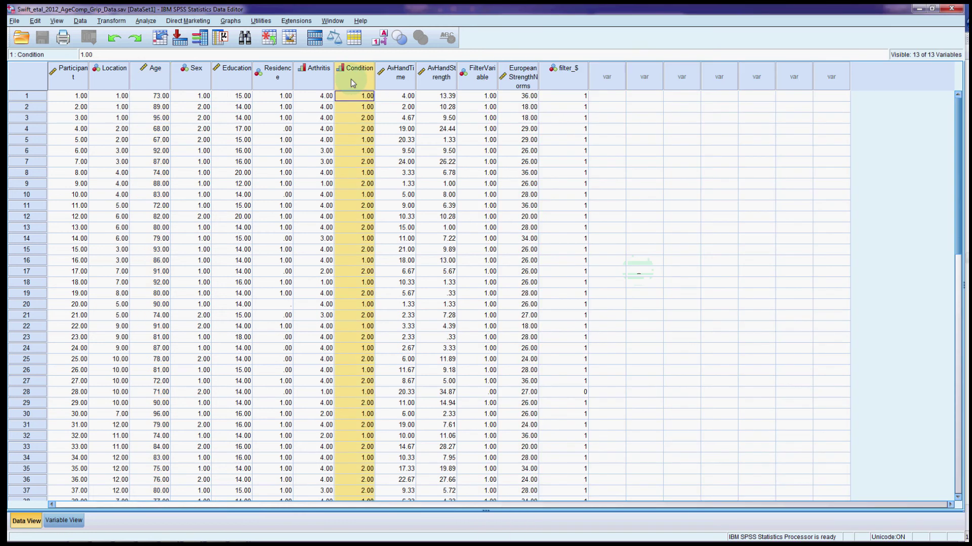
- Build a Chart Builder boxplot with Age on the Y-axis and Condition on the X-axis
left_click(231, 21)
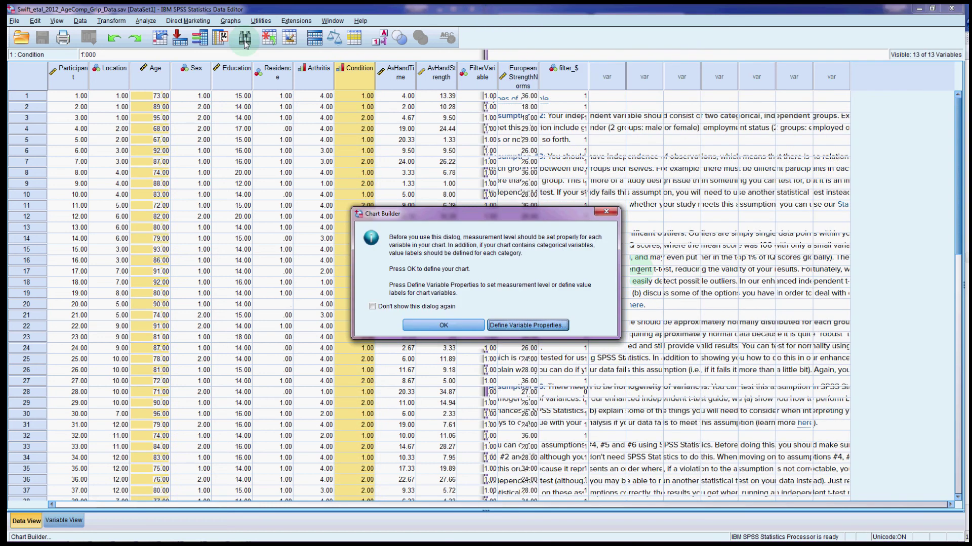
left_click(448, 310)
left_click(446, 325)
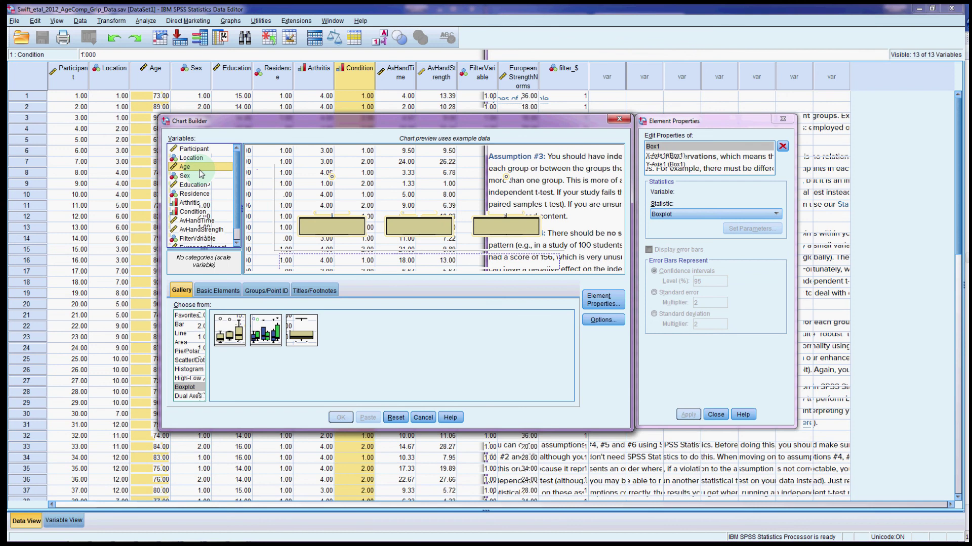
left_click_drag(185, 166, 256, 217)
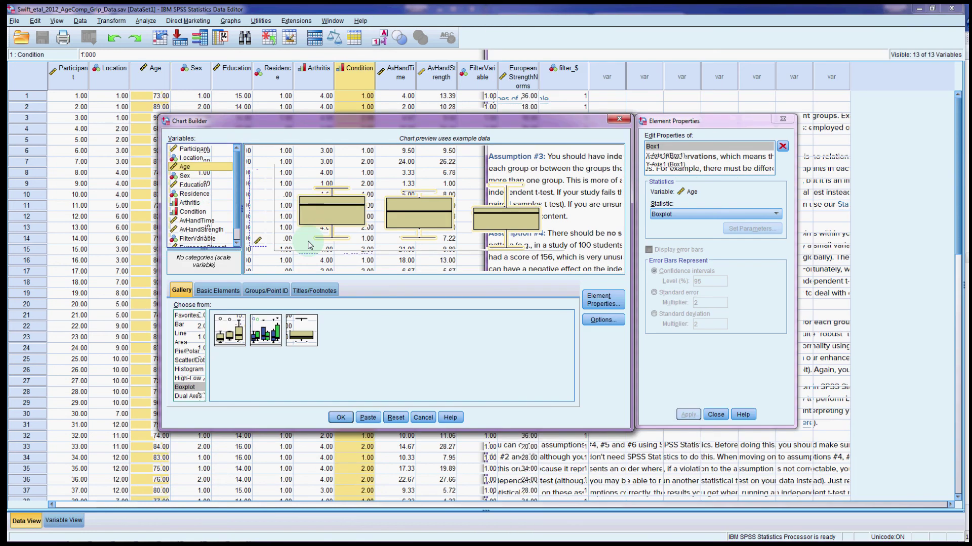
left_click_drag(193, 211, 350, 260)
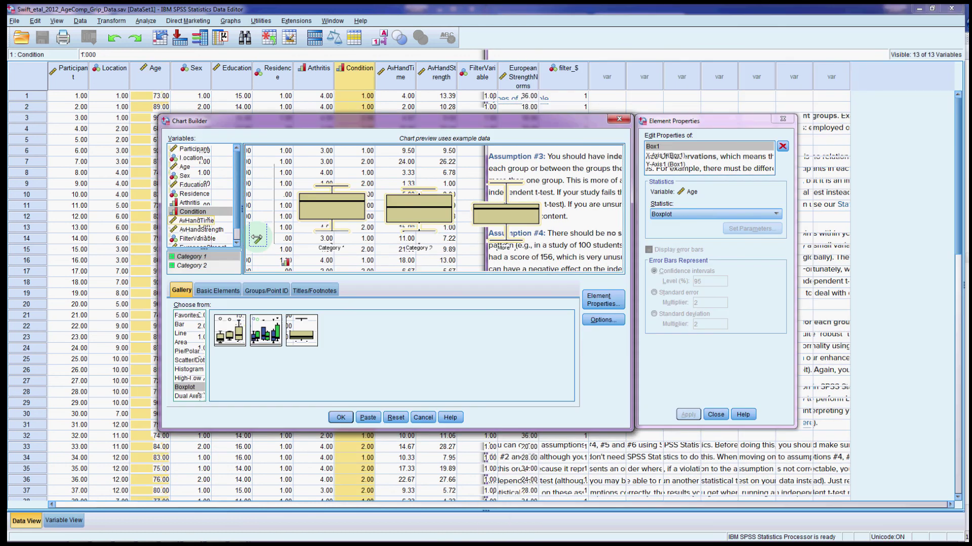
left_click_drag(258, 238, 368, 268)
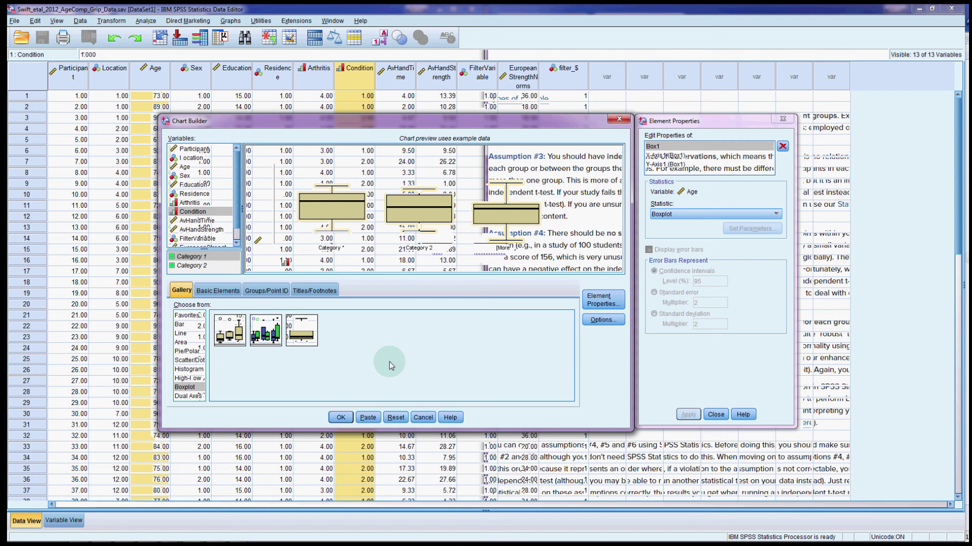
left_click(340, 417)
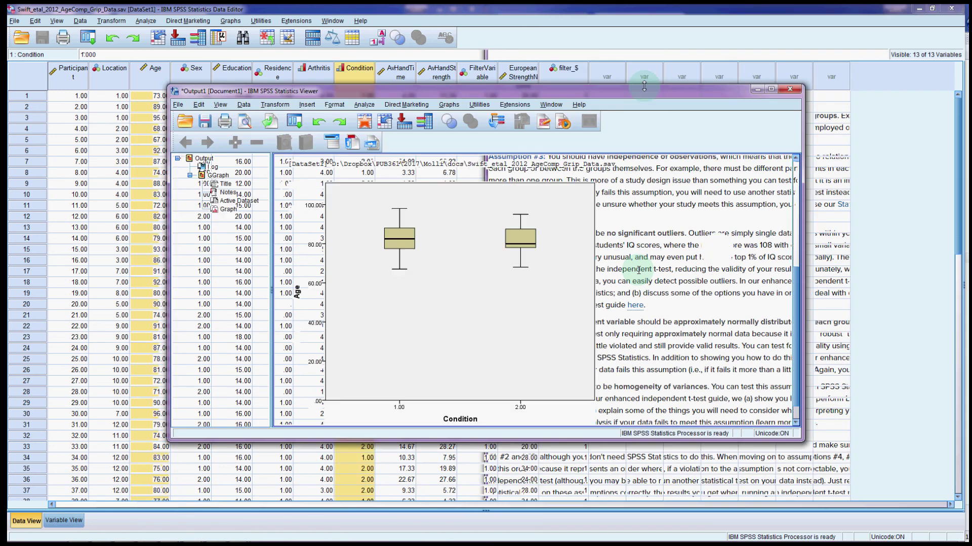
left_click_drag(644, 86, 644, 18)
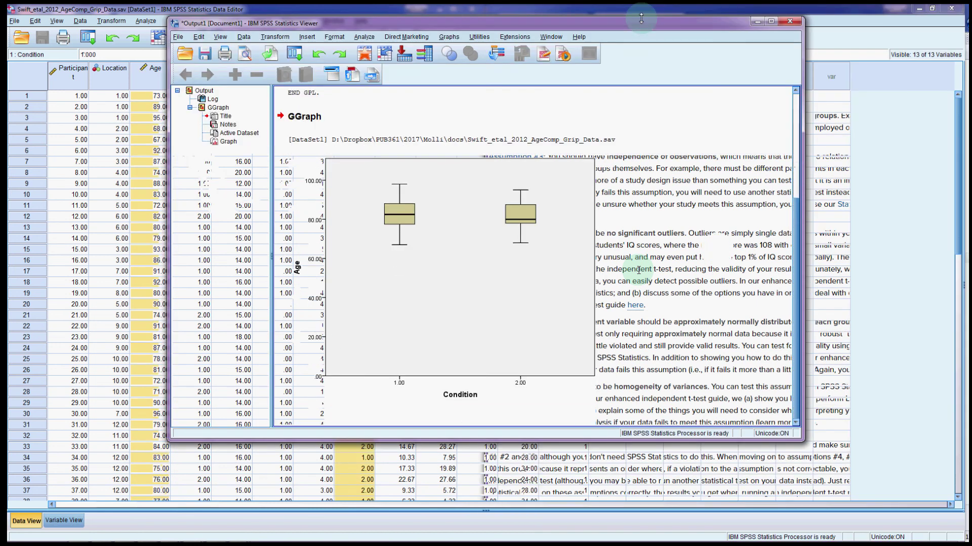
- Fill the boxplot's boxes light cyan via Fill & Border in the Chart Editor
left_click(350, 337)
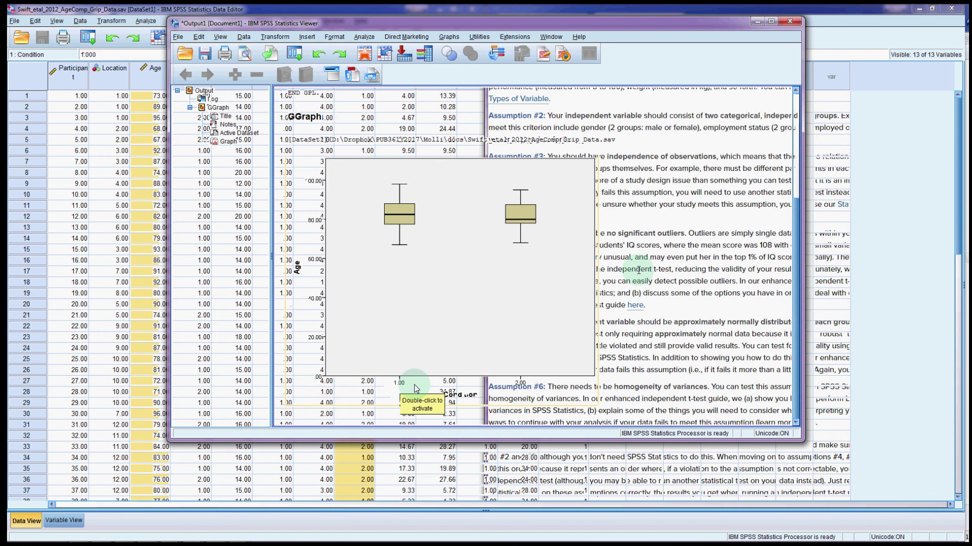
left_click(453, 275)
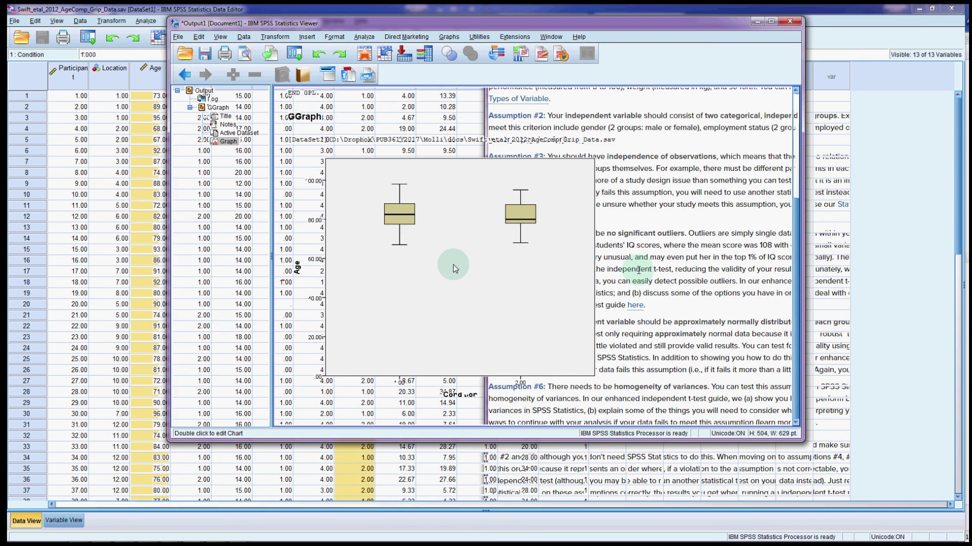
double_click(453, 264)
left_click(850, 26)
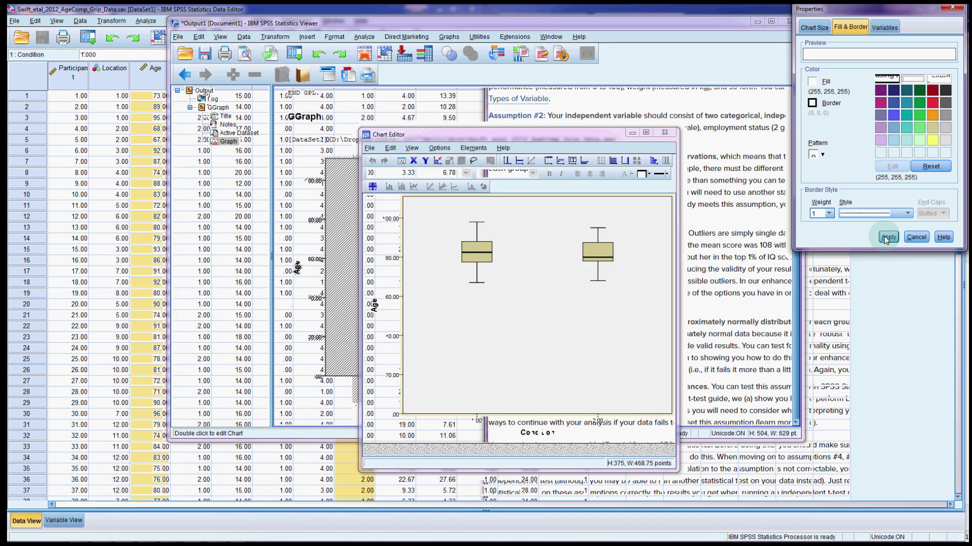
left_click(887, 238)
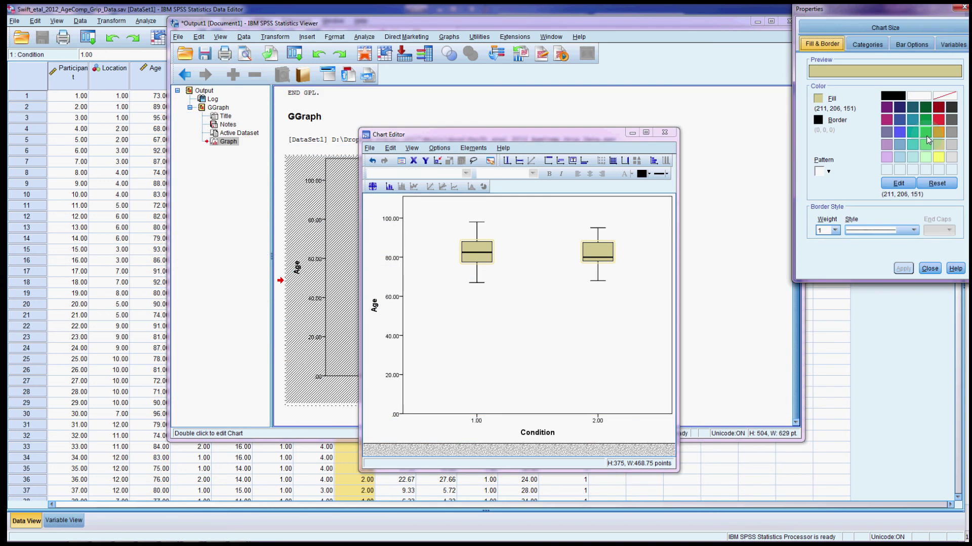
left_click(912, 157)
left_click(900, 269)
left_click(692, 156)
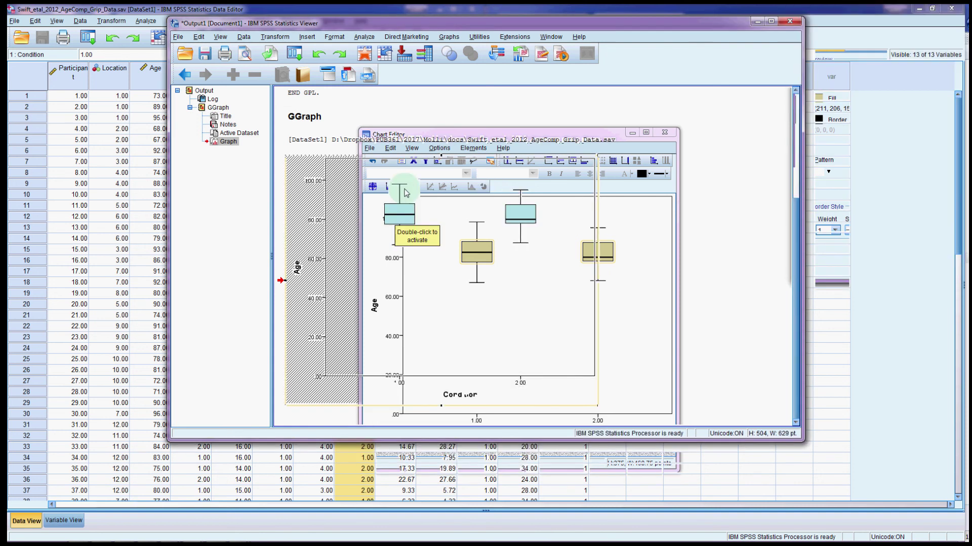
- Reopen the recoloured Age boxplot in the Chart Editor
left_click(466, 284)
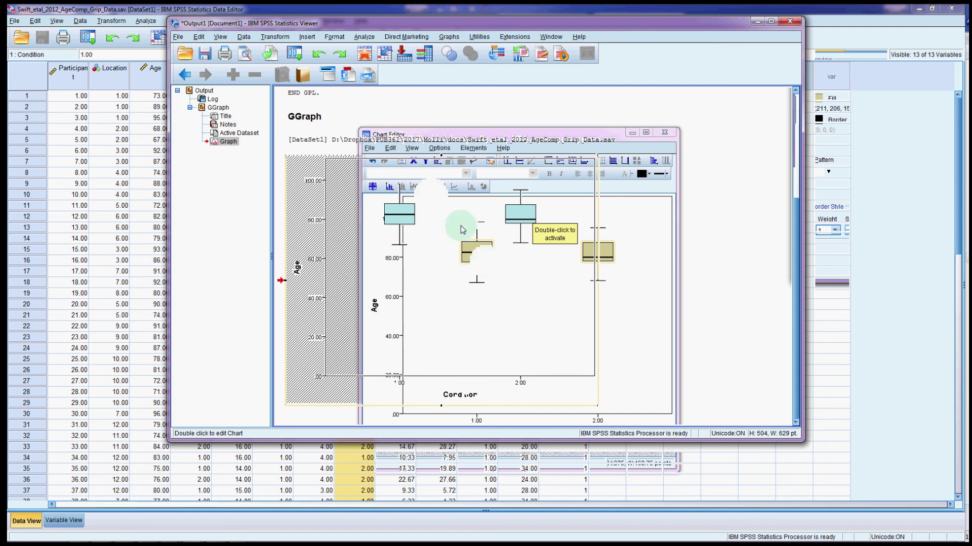
left_click(453, 93)
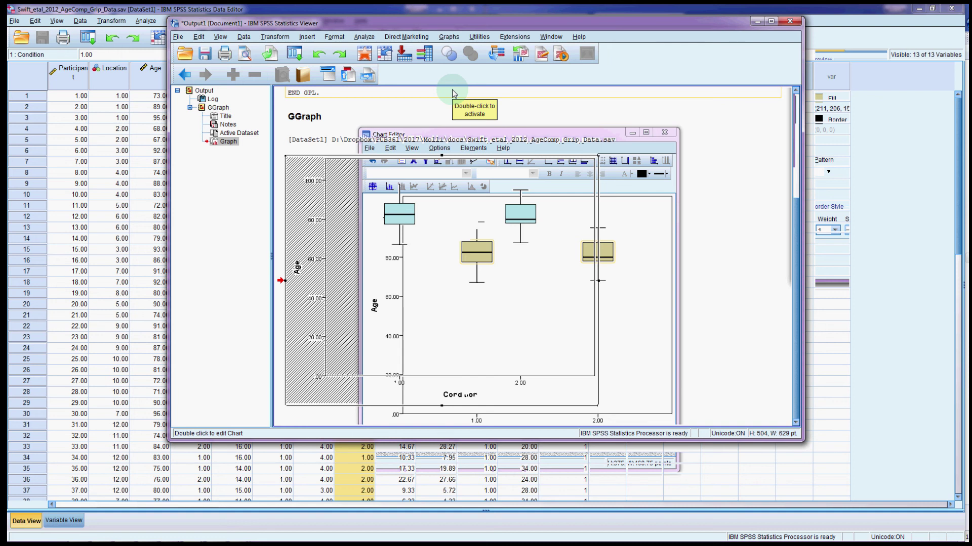
double_click(385, 239)
left_click(419, 163)
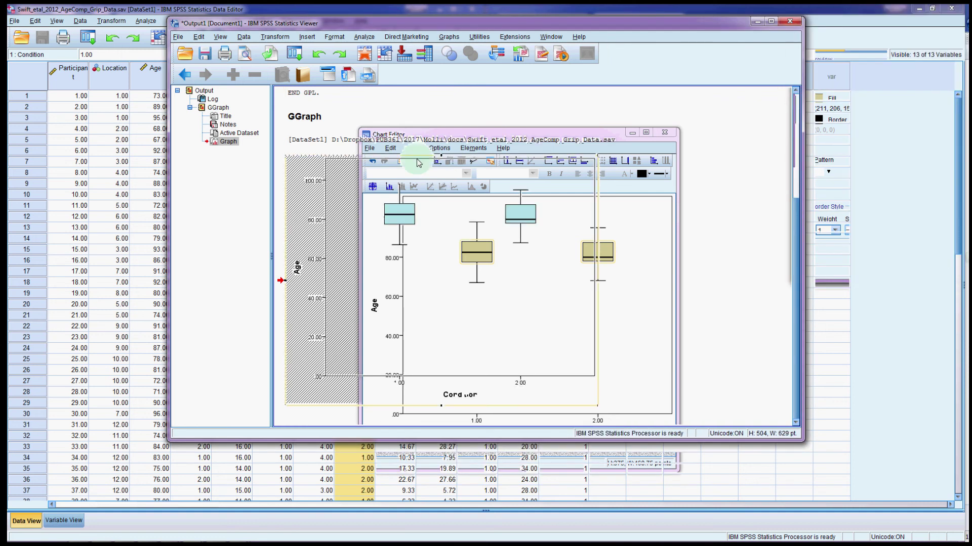
left_click(448, 37)
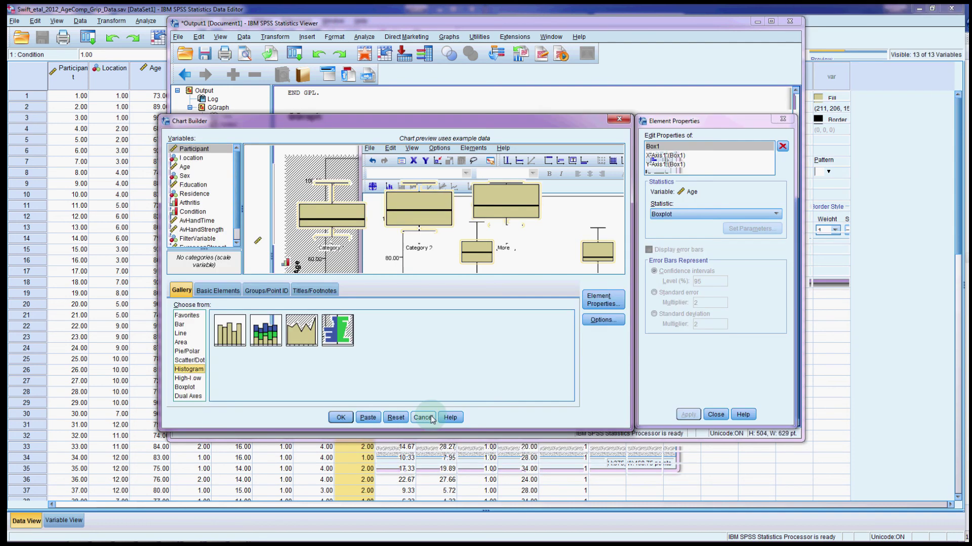
left_click(423, 417)
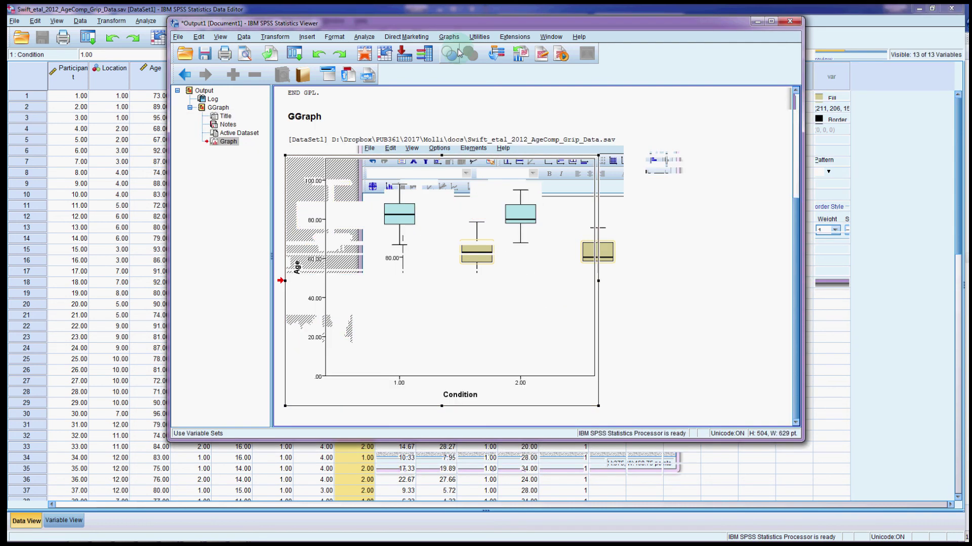
- Open the legacy Histogram dialog and enter Age as the variable
left_click(449, 37)
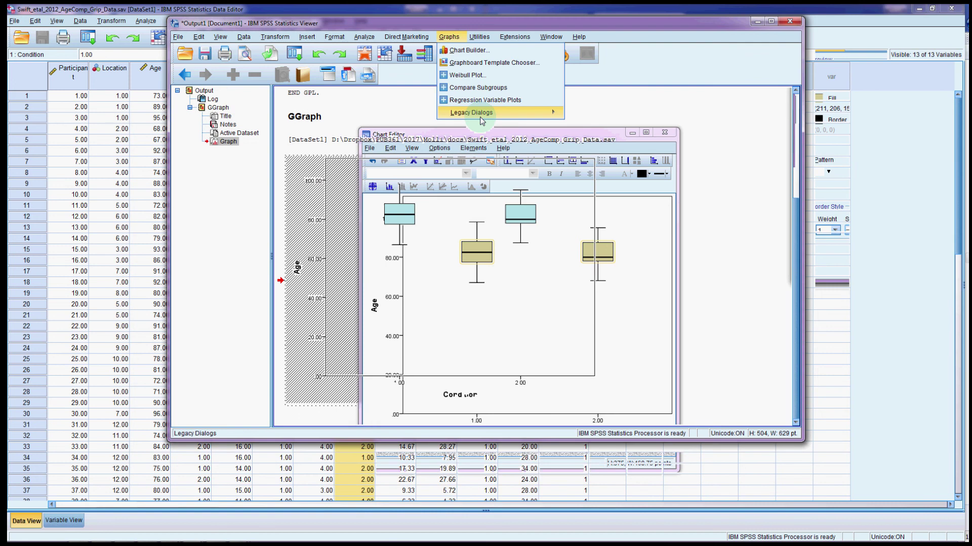
left_click(481, 118)
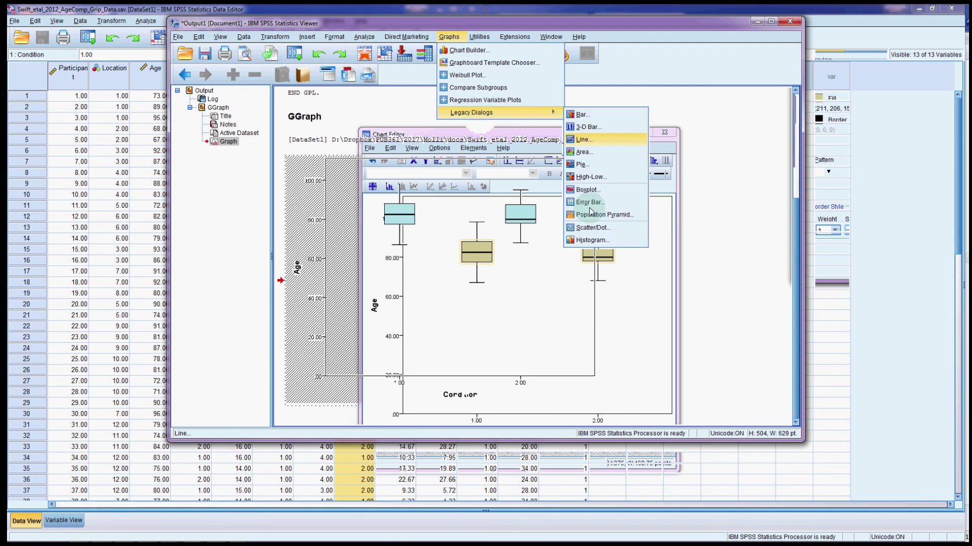
left_click(593, 242)
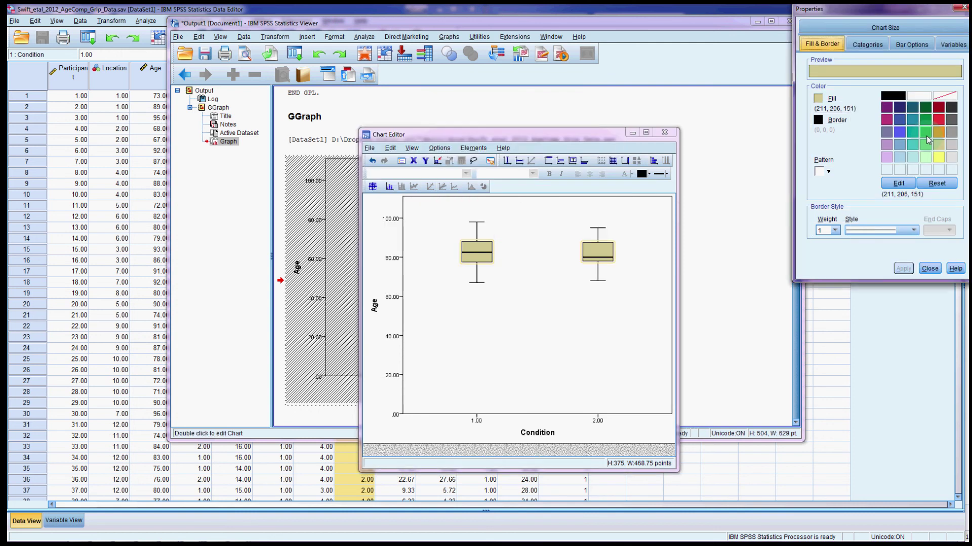
double_click(424, 161)
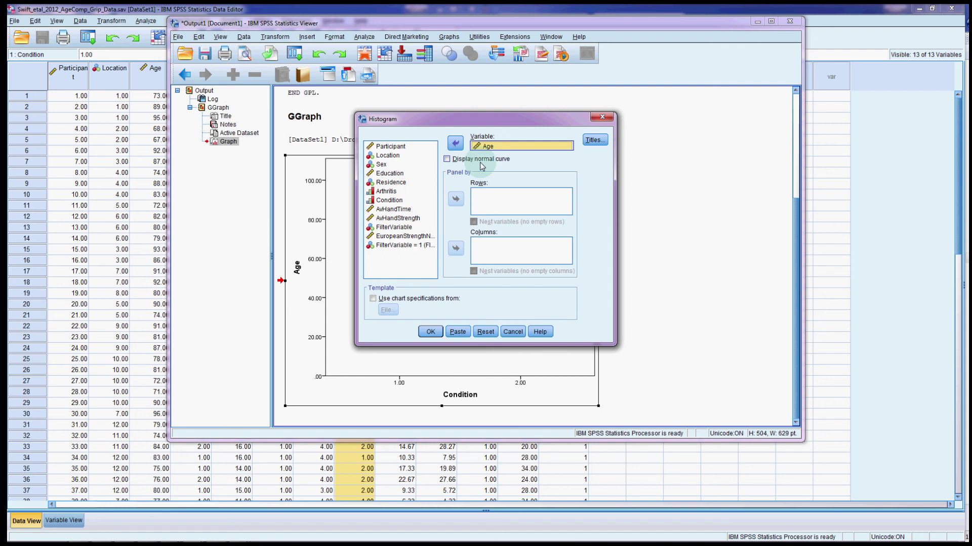
- Turn on Display normal curve and select Condition in the variable list
left_click(447, 160)
left_click(458, 161)
left_click(461, 166)
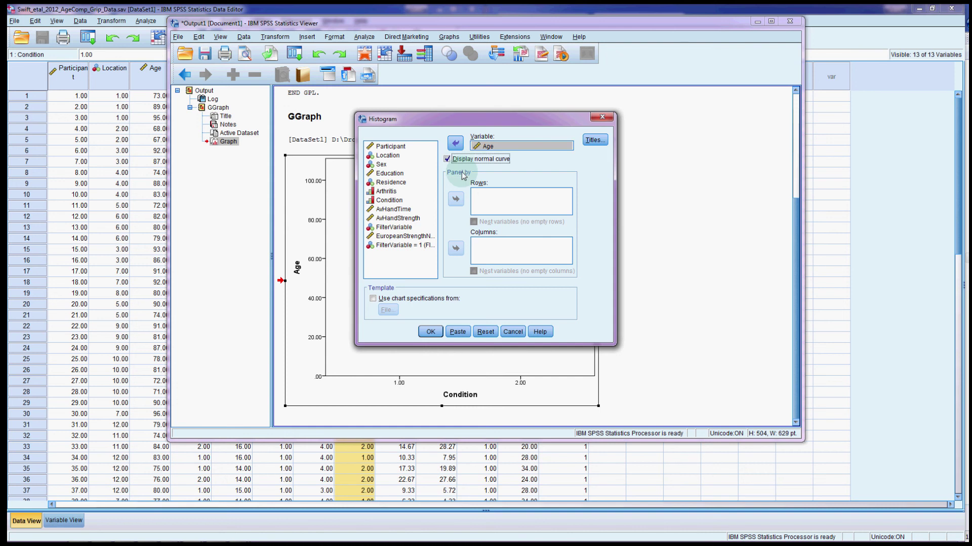
left_click(458, 163)
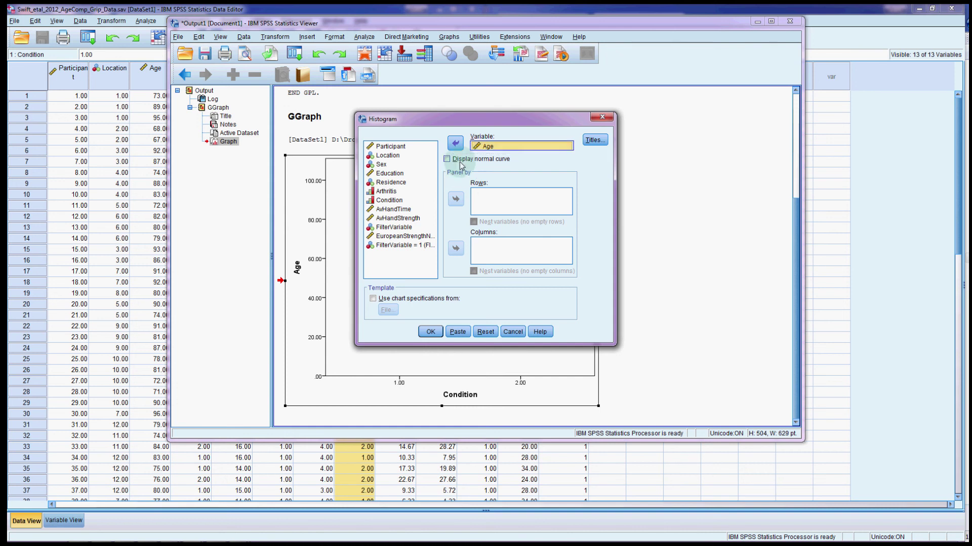
left_click(461, 163)
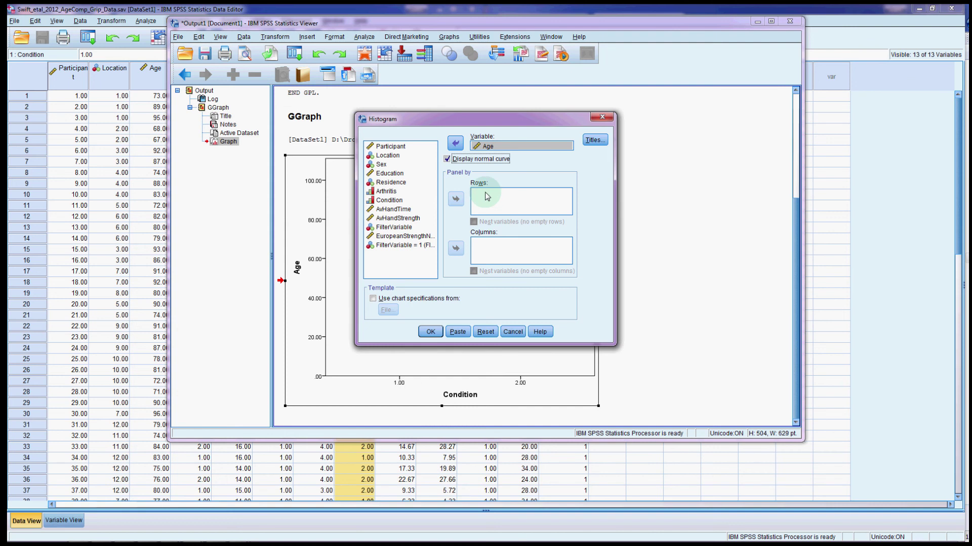
left_click(461, 162)
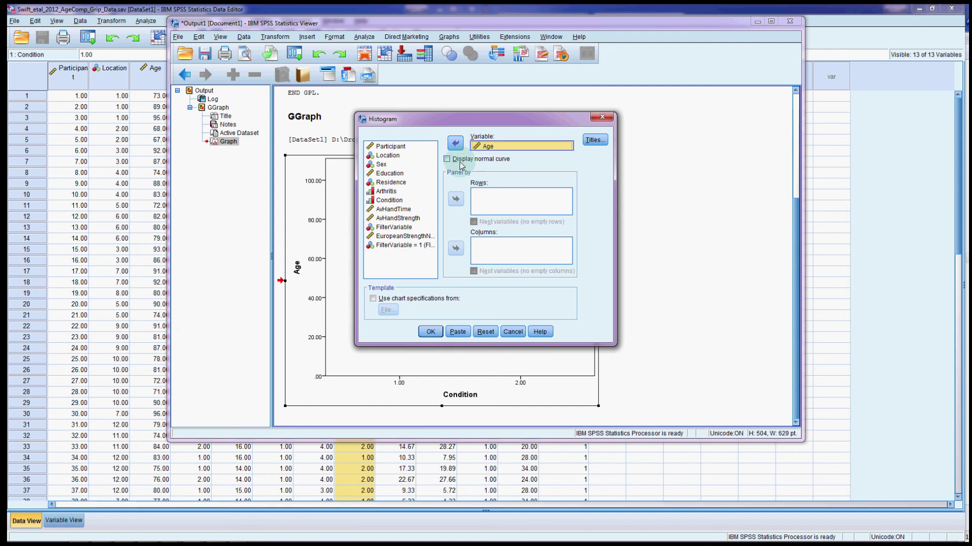
left_click(462, 161)
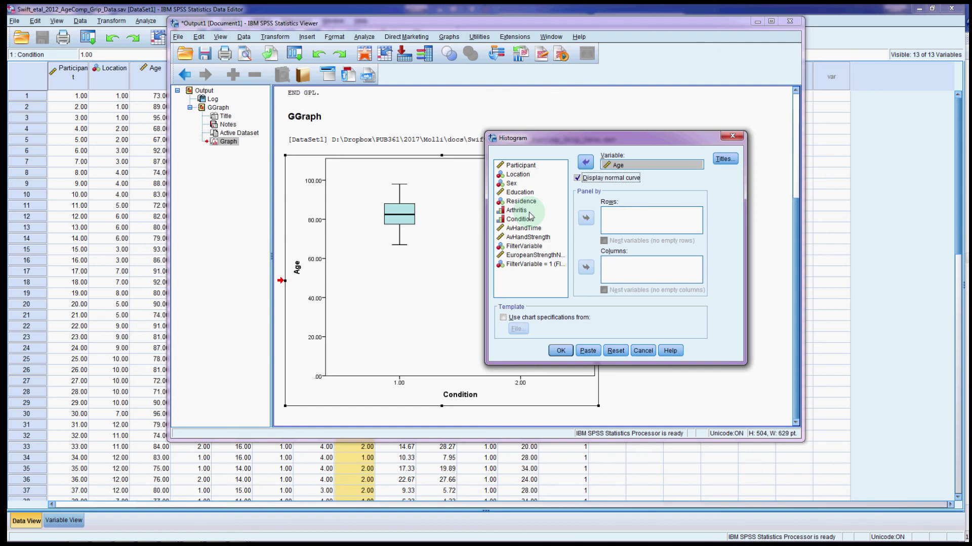
left_click(404, 374)
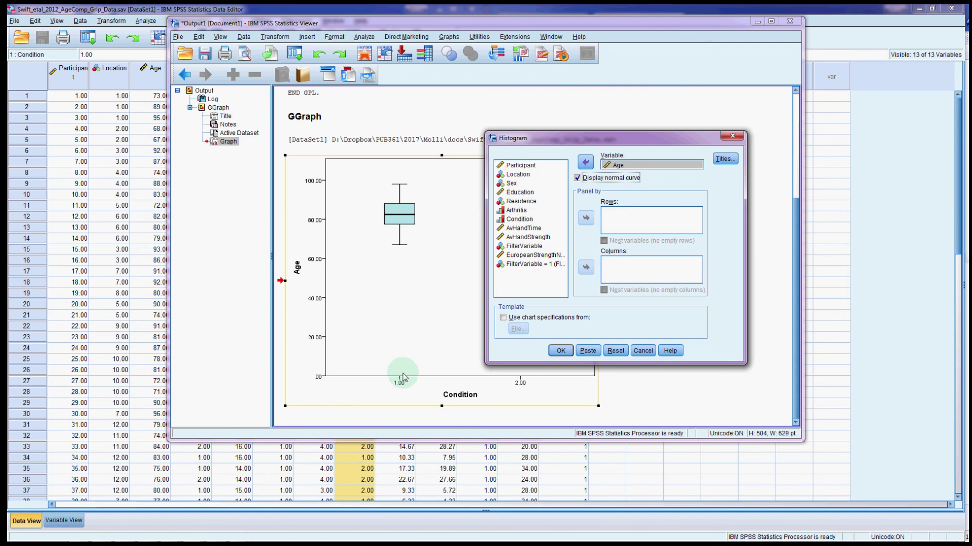
left_click_drag(556, 138, 426, 118)
left_click(460, 159)
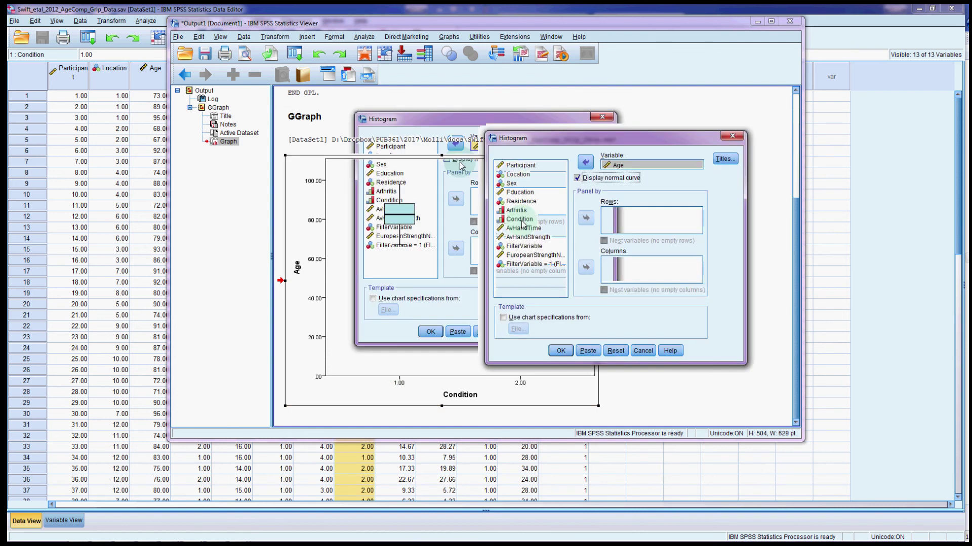
left_click(522, 221)
- Place Condition in the Histogram's Panel by Rows box
left_click(586, 219)
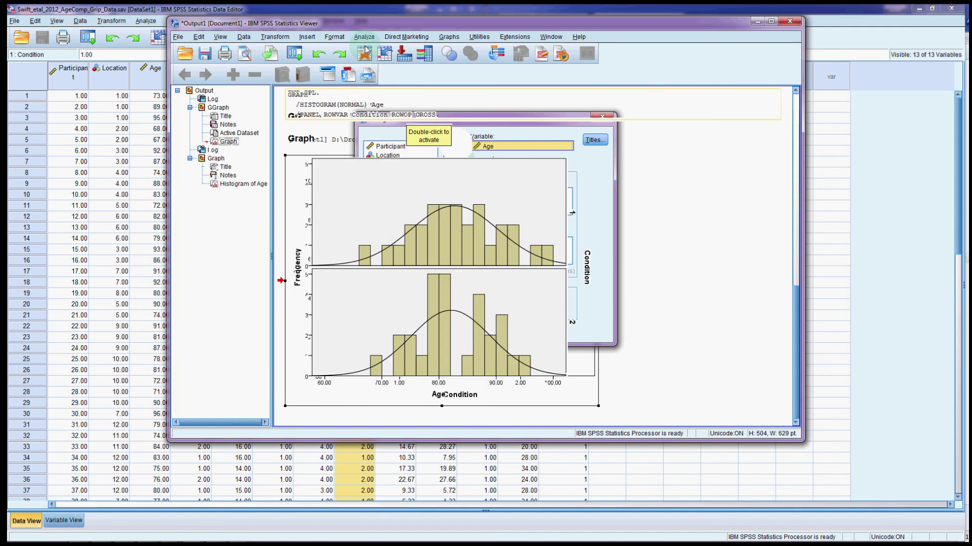
- Set up an Independent-Samples T Test with Age as the test variable and Condition as the grouping variable
left_click(364, 37)
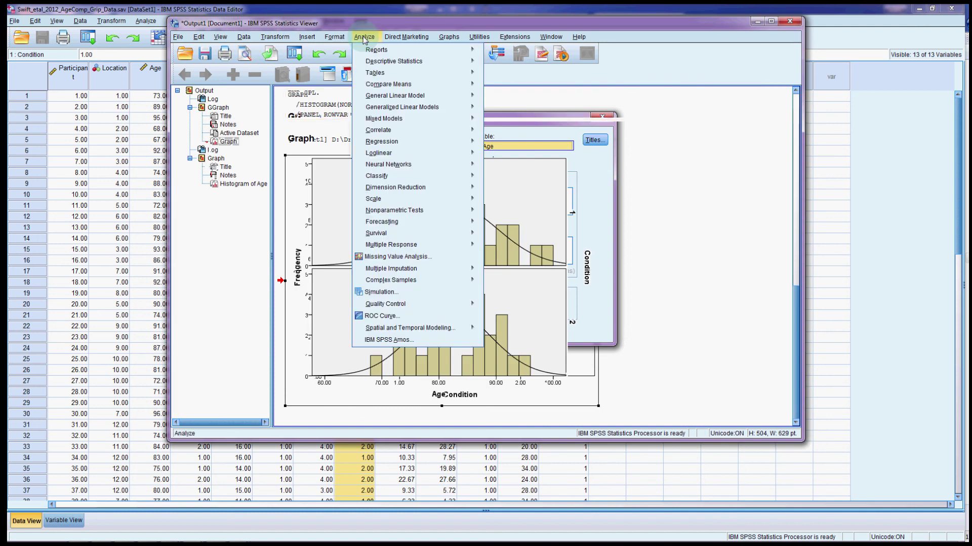
left_click(364, 38)
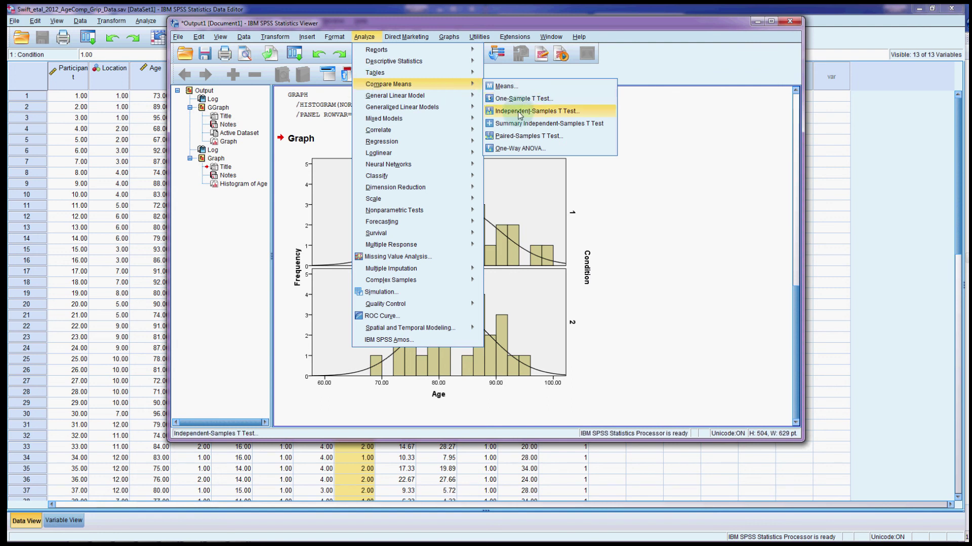
left_click(545, 112)
left_click(364, 37)
mouse_move(369, 86)
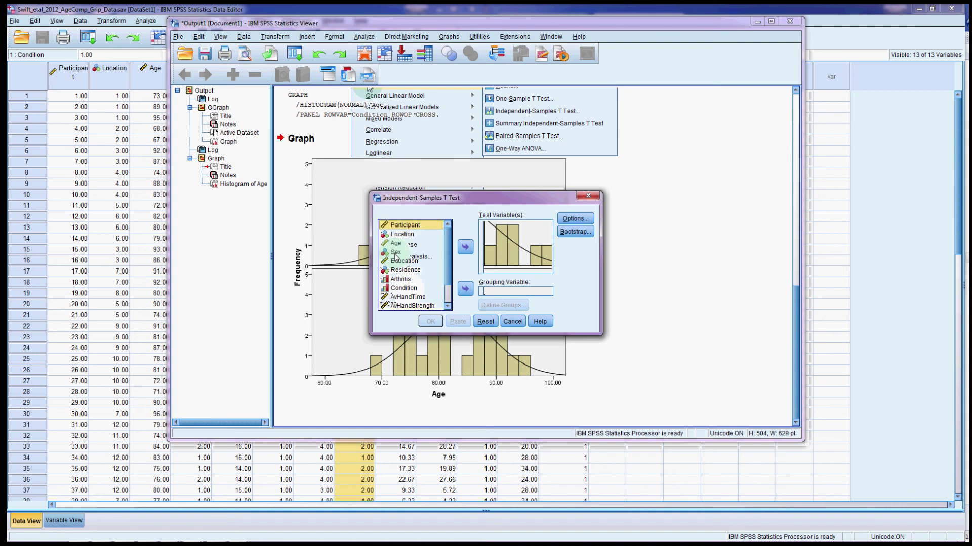
left_click(396, 245)
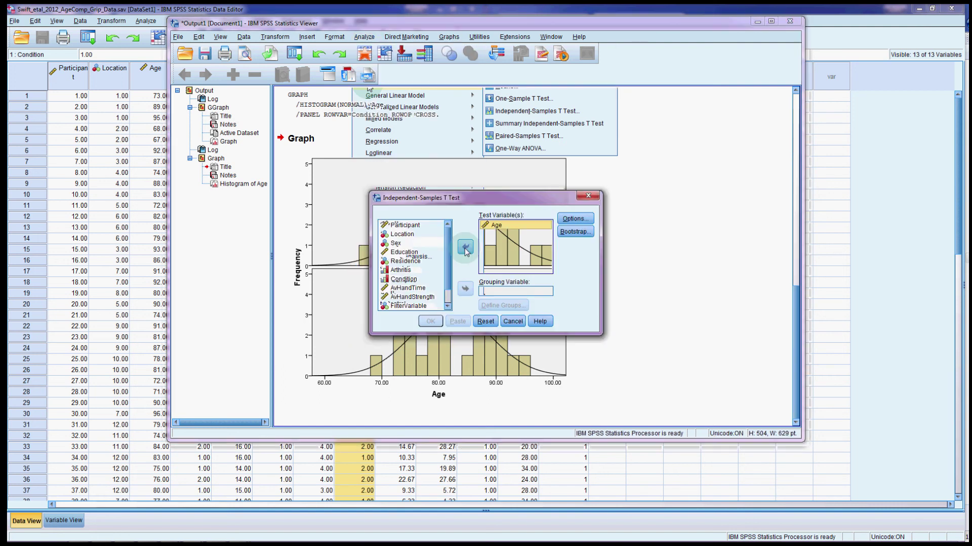
left_click(408, 280)
left_click(467, 290)
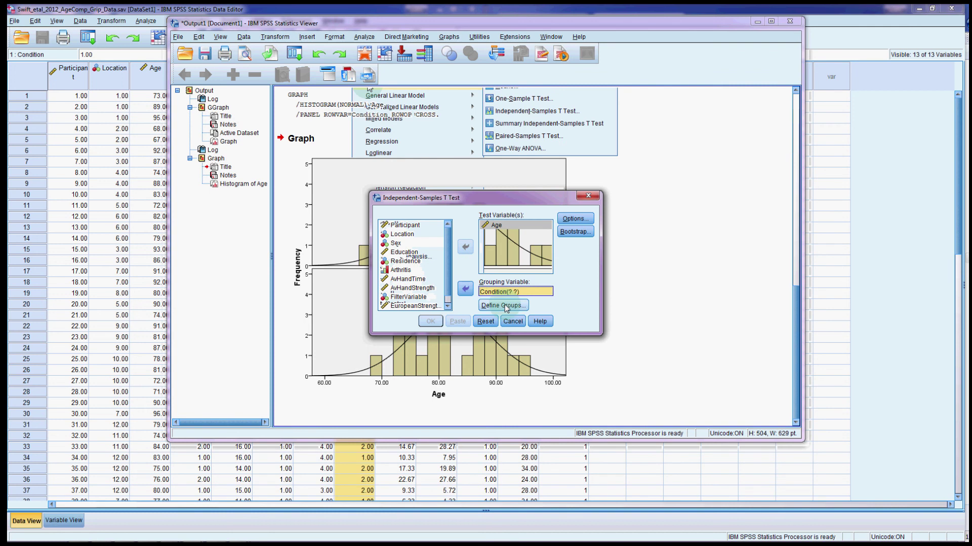
- Define the Condition groups as 1 and 2 and run the t-test
left_click(496, 251)
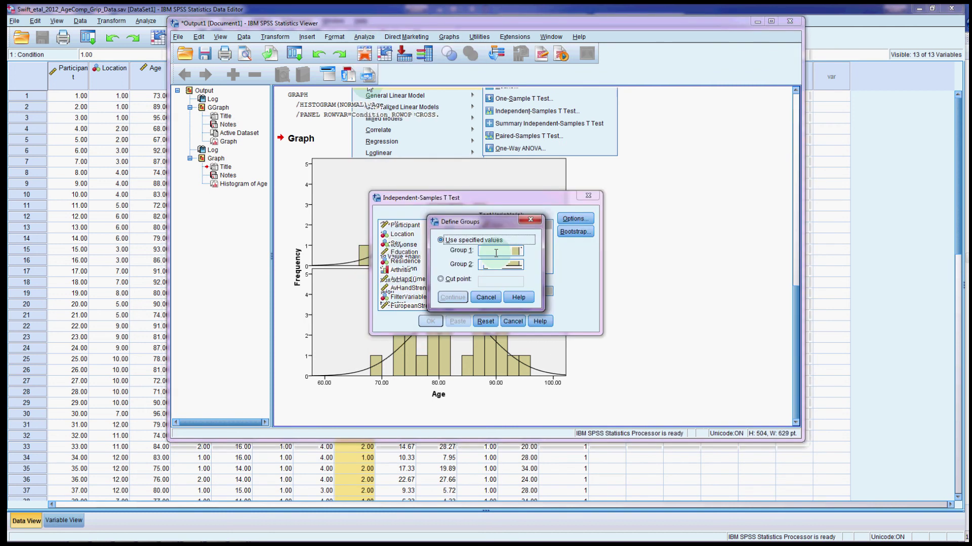
type("1")
left_click(501, 265)
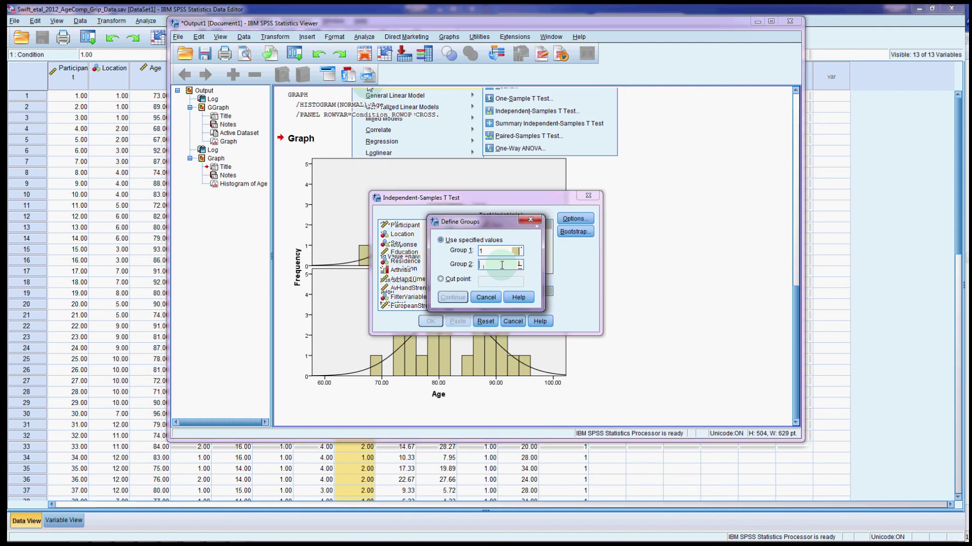
type("2")
key("Return")
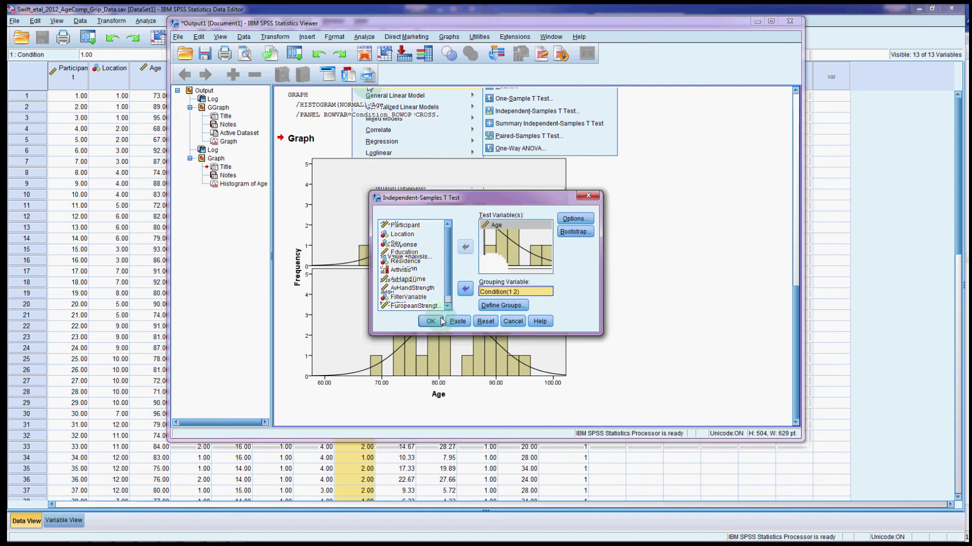
left_click(431, 321)
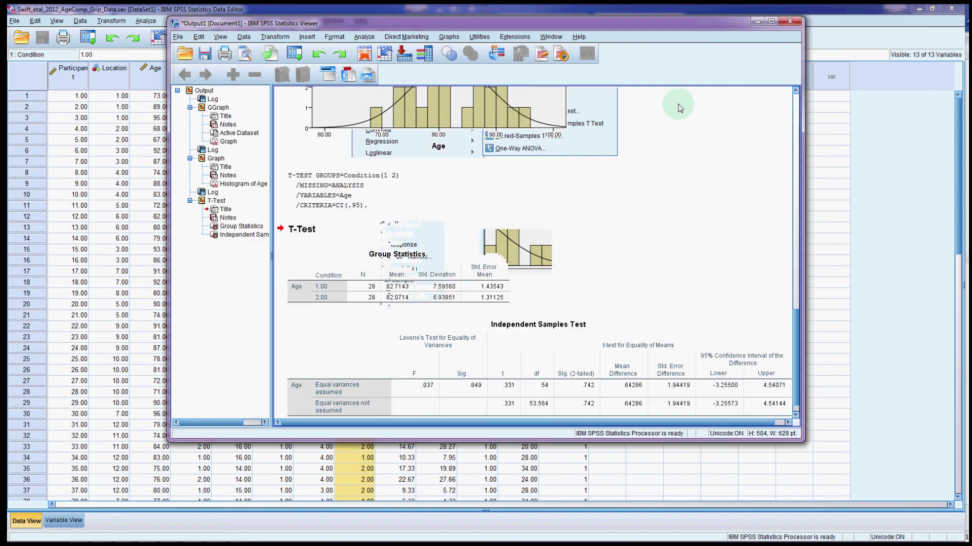
- Maximize the output viewer and review the Group Statistics and Independent Samples Test tables
left_click(772, 22)
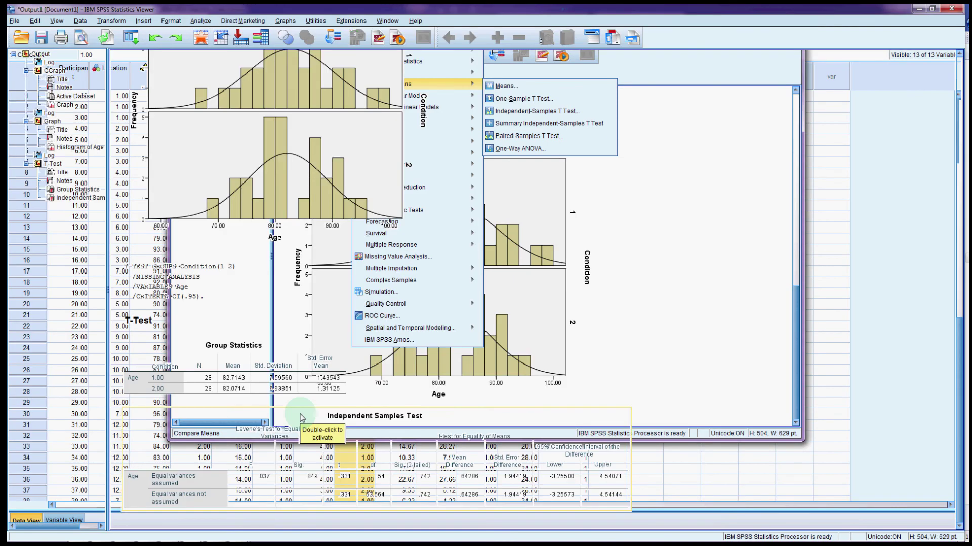
left_click(296, 357)
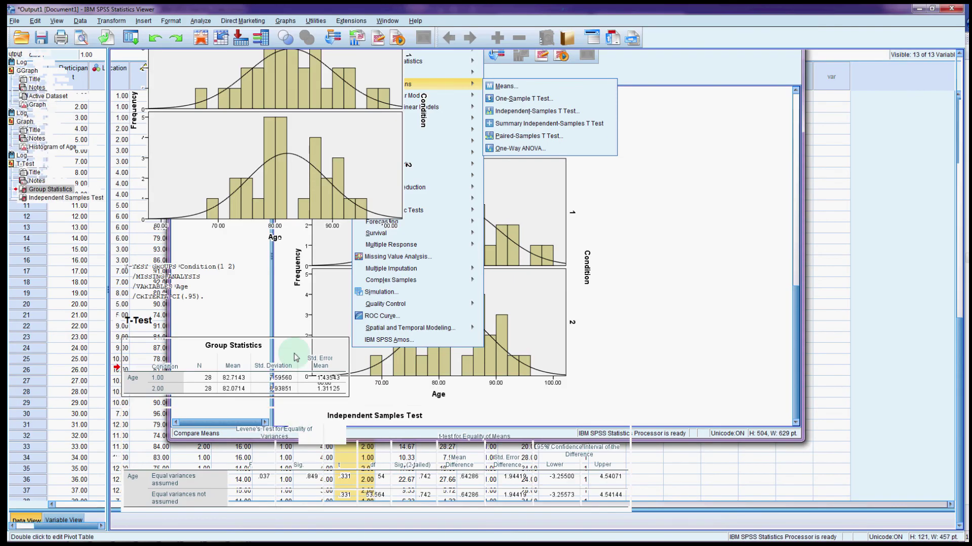
left_click(195, 383)
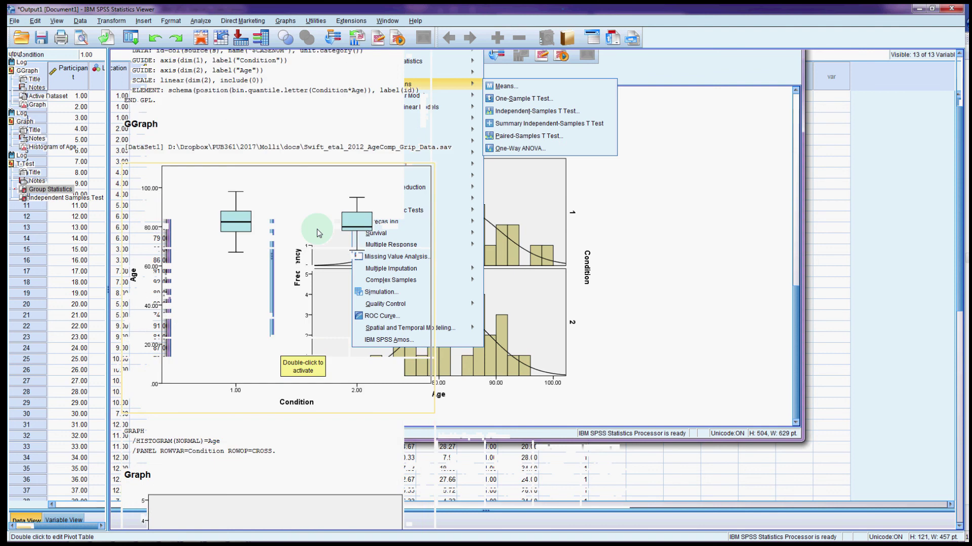
scroll(319, 425, "down", 5)
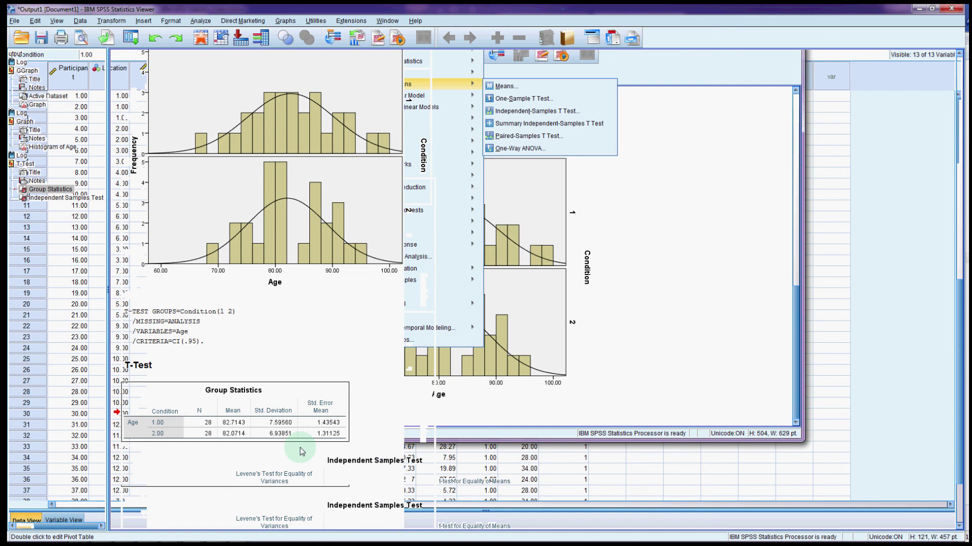
scroll(302, 452, "down", 1)
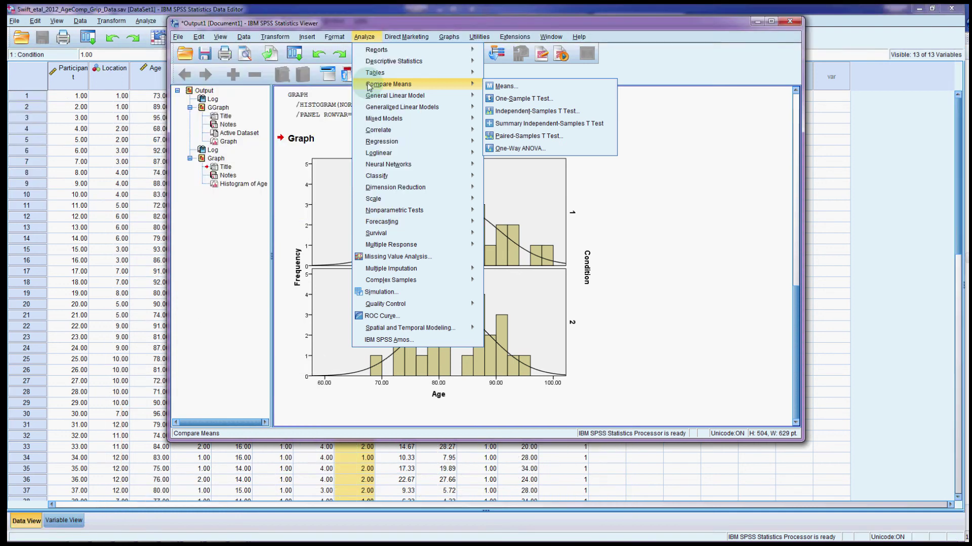
left_click(324, 480)
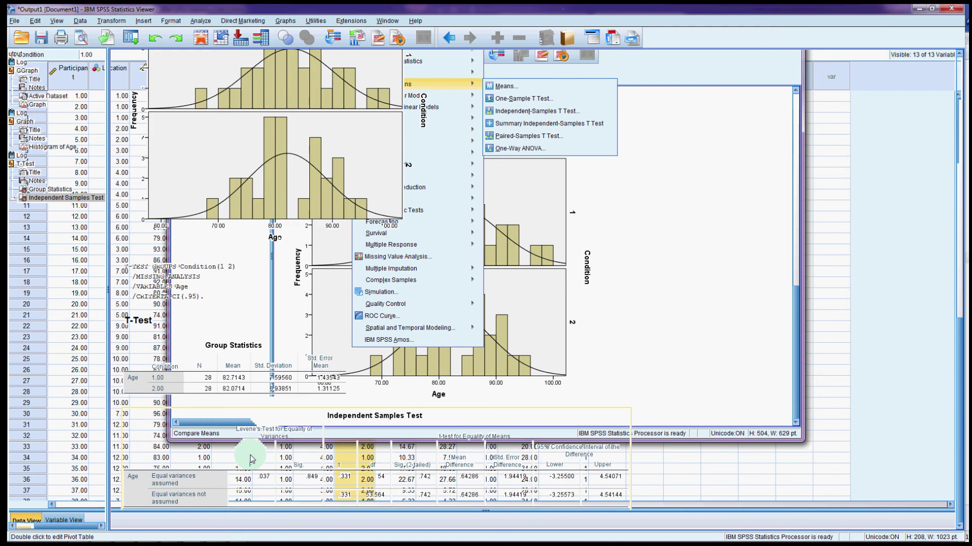
left_click(285, 440)
left_click(165, 488)
left_click(181, 482)
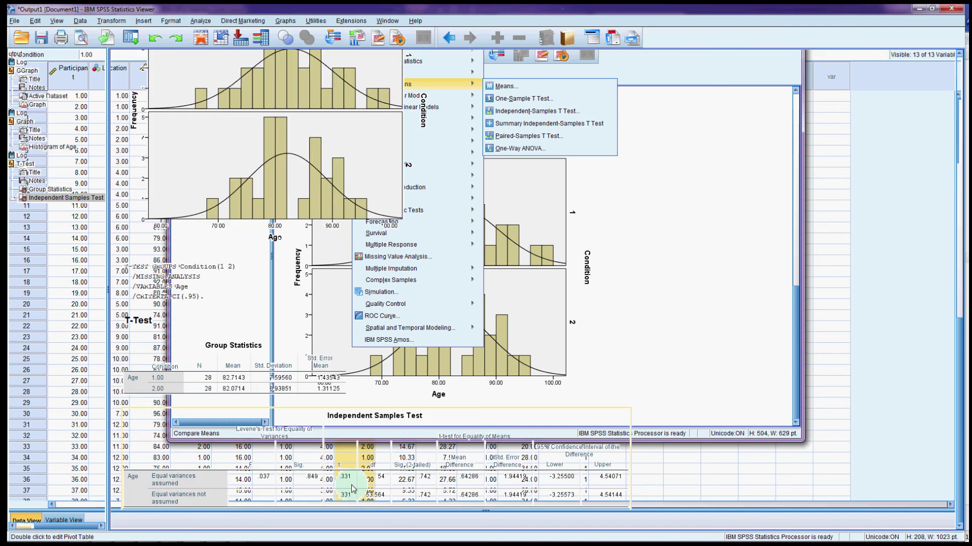
left_click(343, 476)
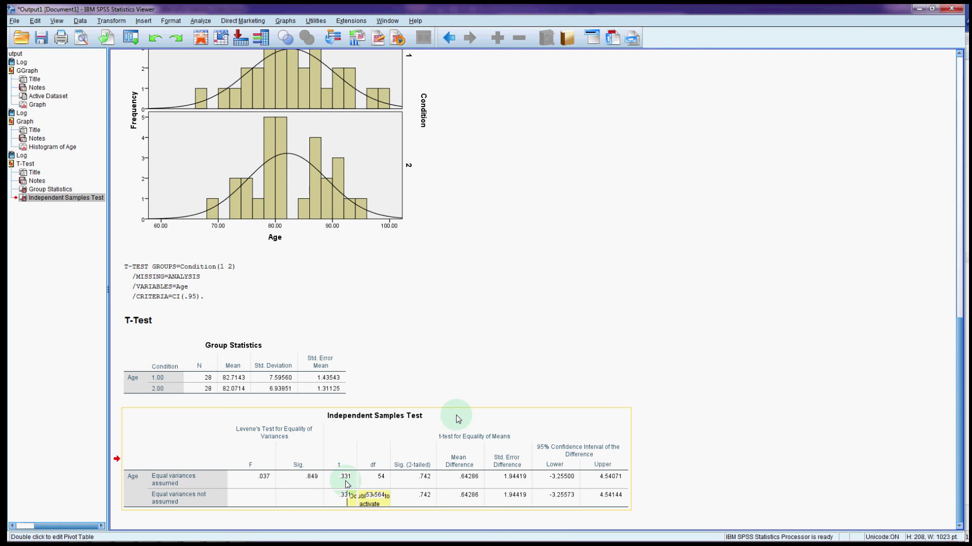
scroll(458, 419, "up", 8)
scroll(456, 415, "up", 1)
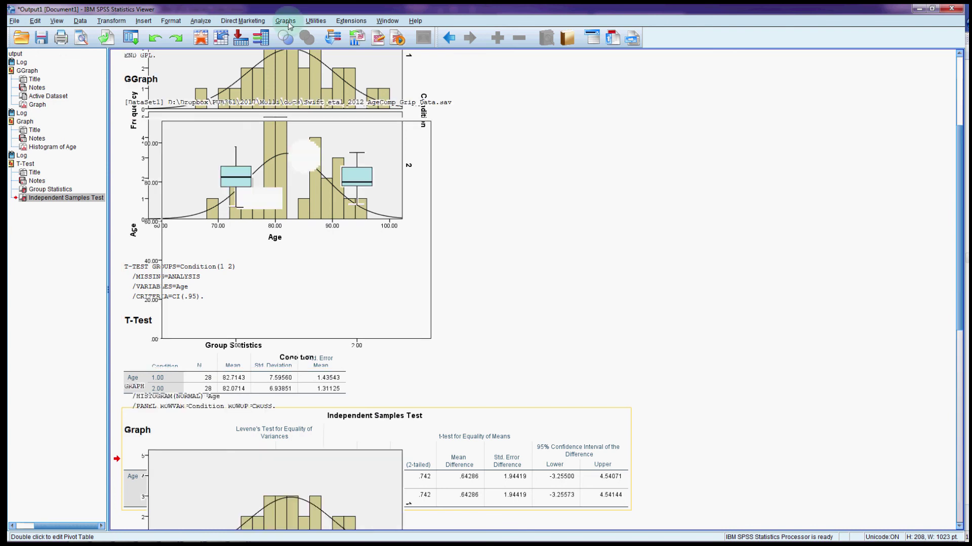
- In Chart Builder, clear the previous boxplot and pick Simple Error Bar from the Bar gallery
left_click(288, 22)
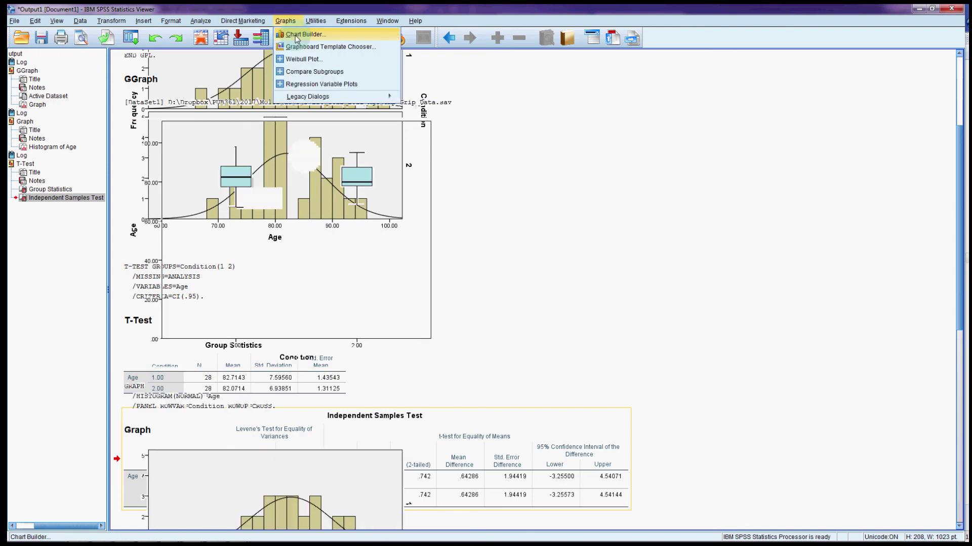
left_click(311, 31)
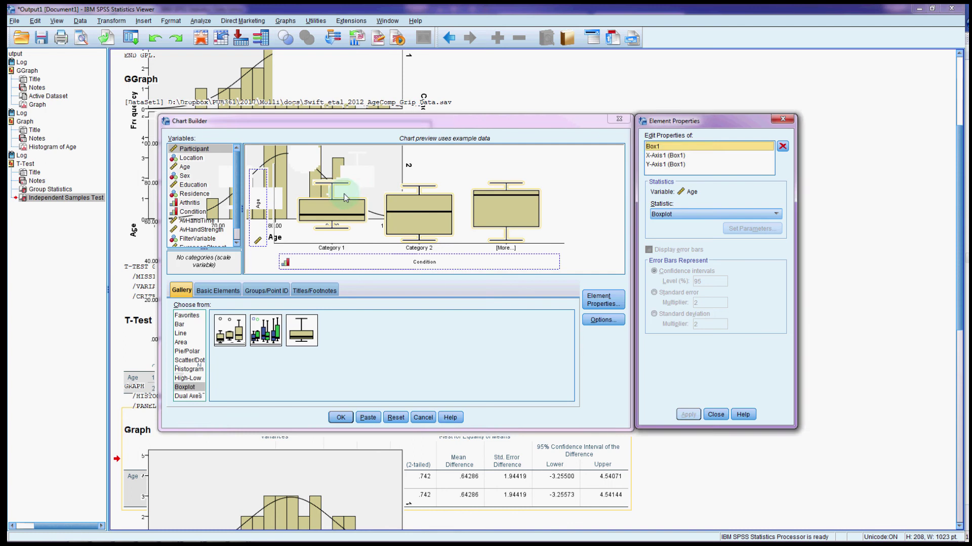
left_click(181, 326)
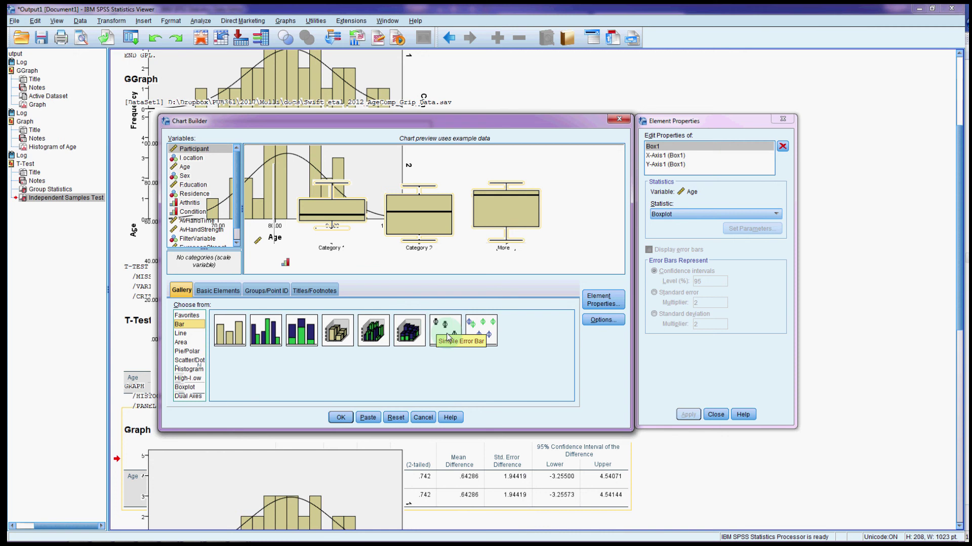
key("Escape")
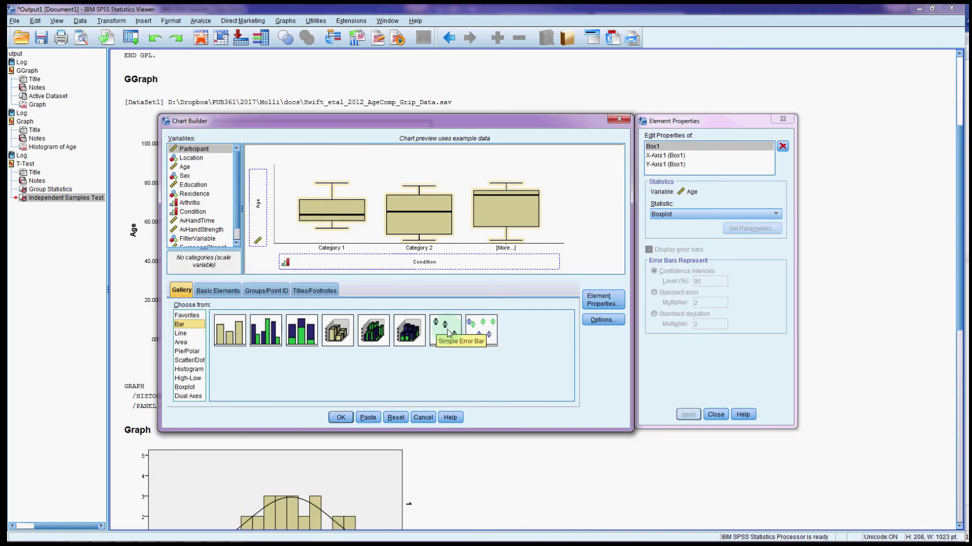
left_click(396, 418)
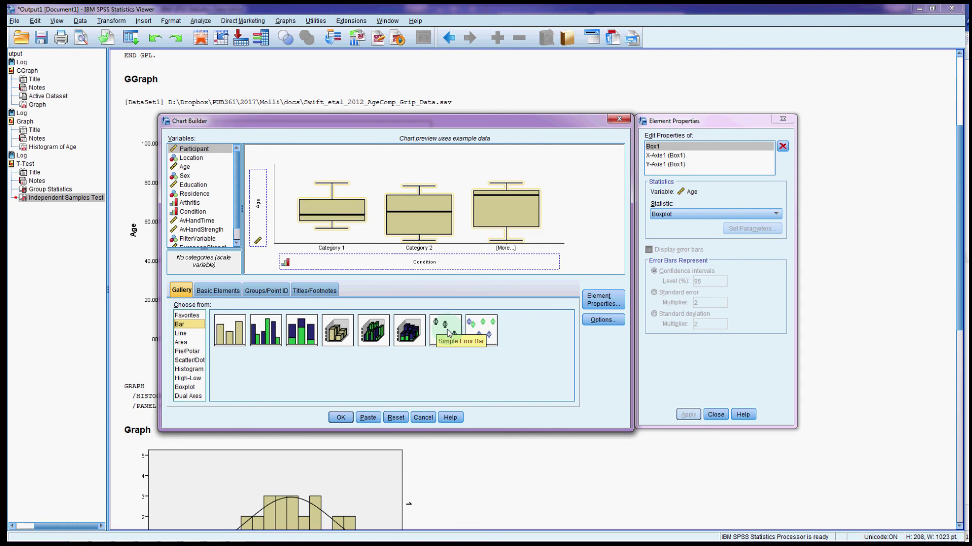
double_click(448, 333)
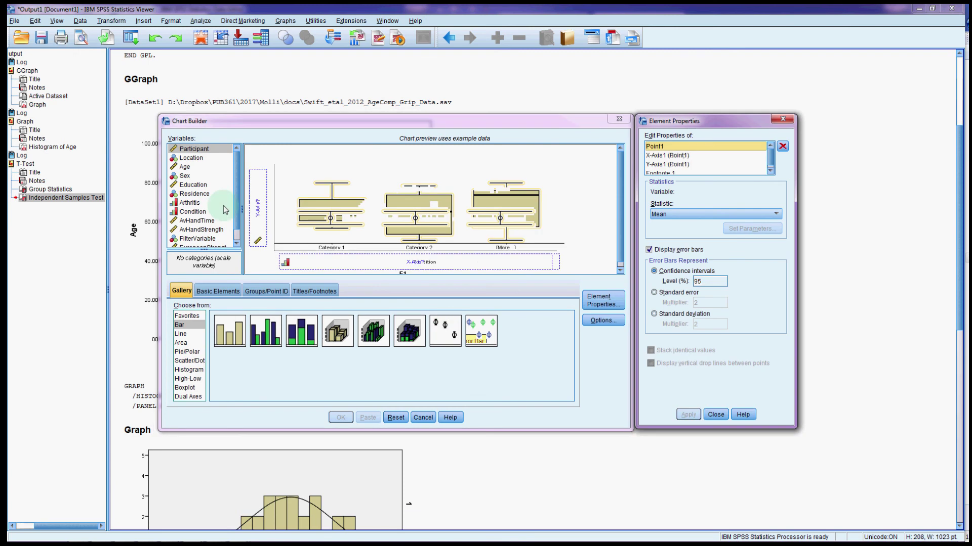
left_click(221, 178)
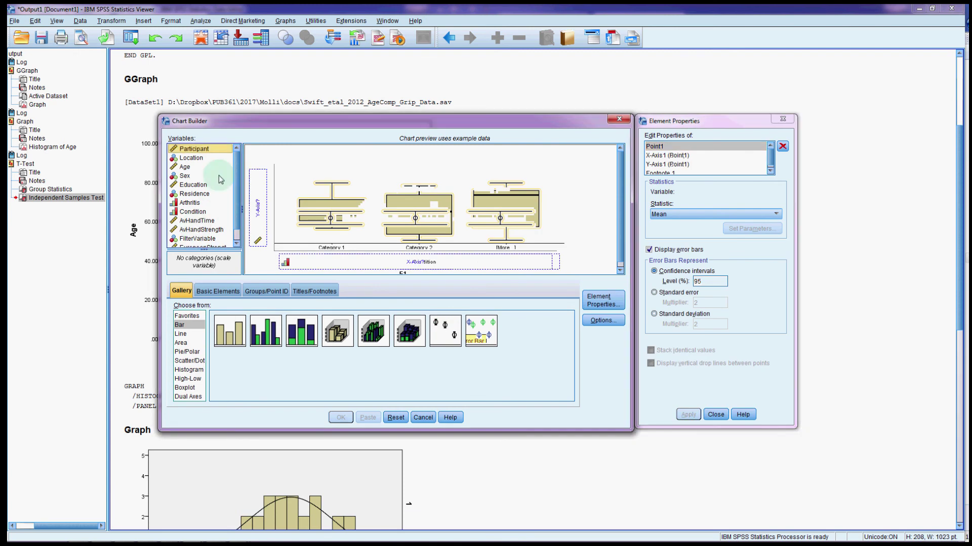